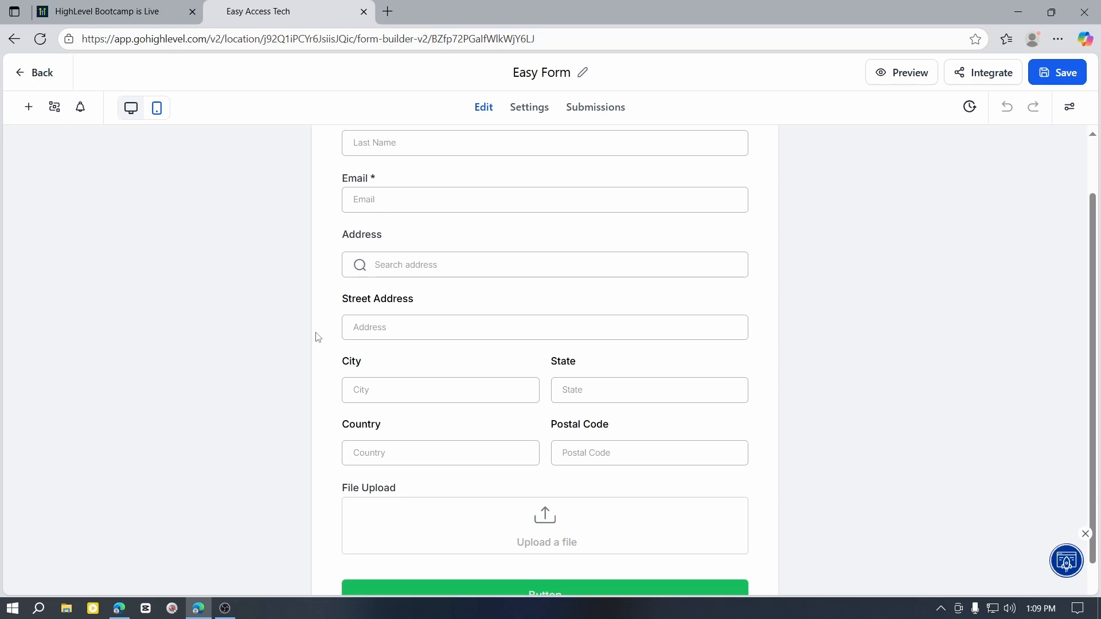
Step: Review the HighLevel Bootcamp page, covering the free trial offer, next bootcamp date, topics covered and bonuses
scroll(317, 337, "up", 2)
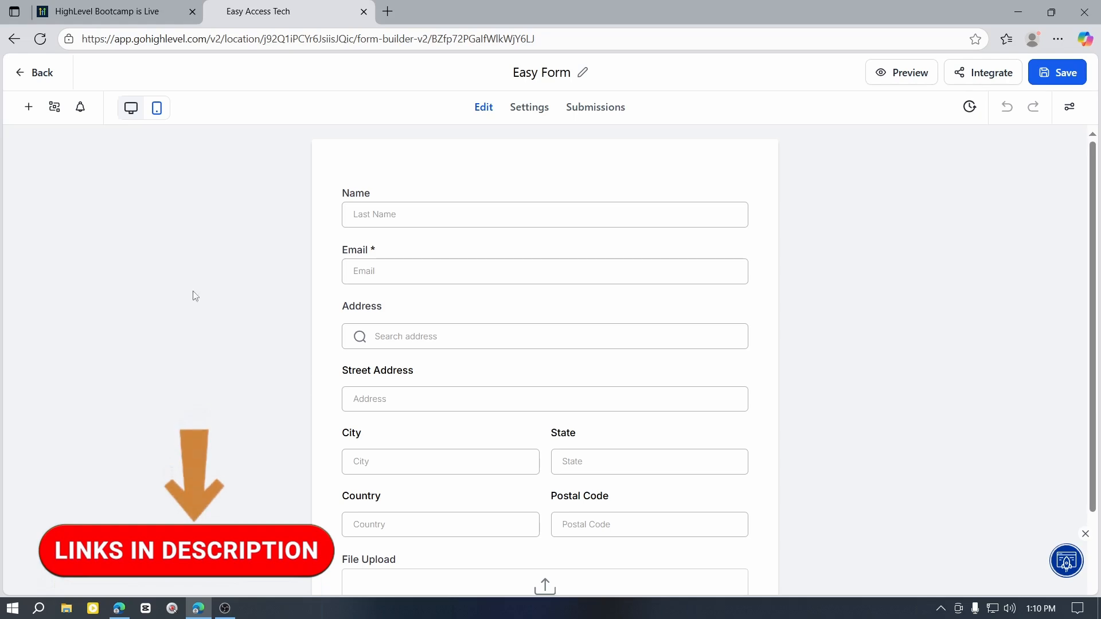
left_click(109, 12)
scroll(559, 437, "up", 7)
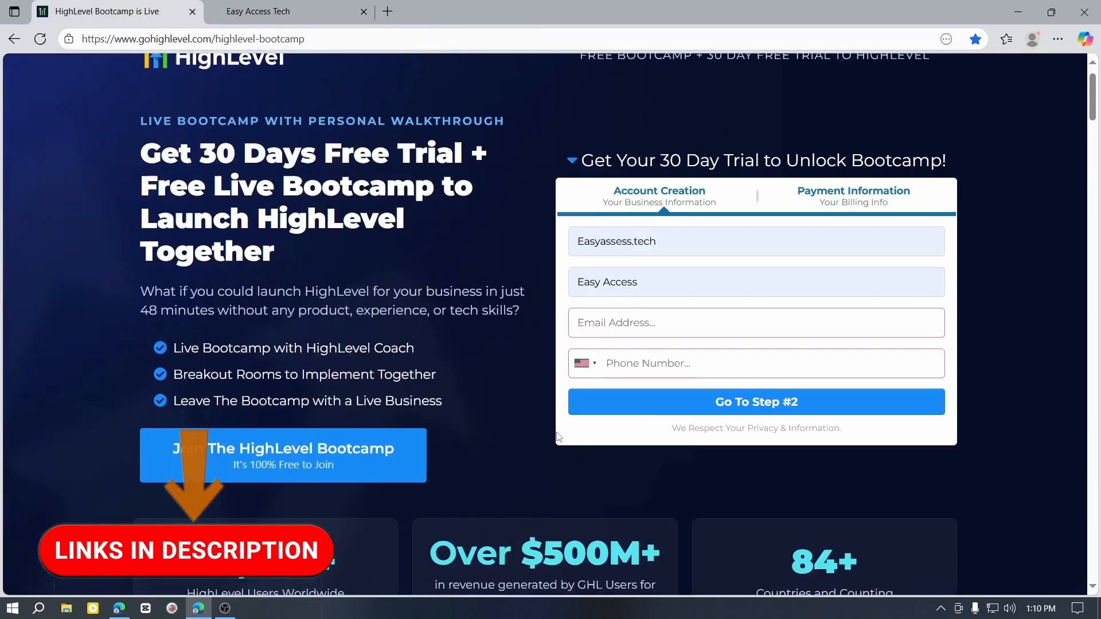
scroll(558, 437, "down", 7)
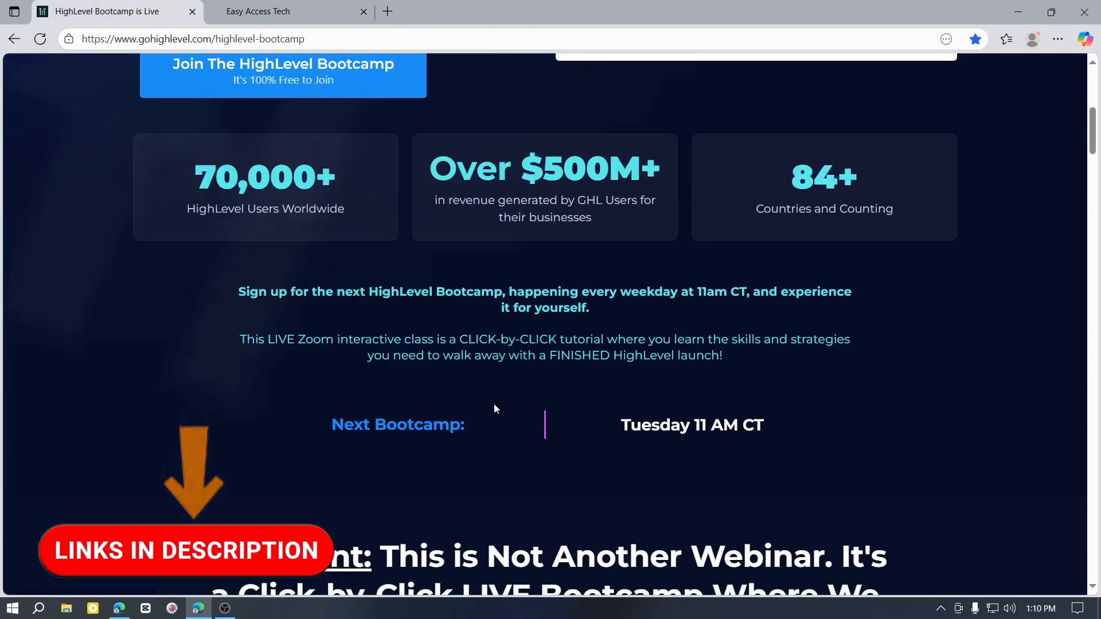
scroll(494, 404, "down", 2)
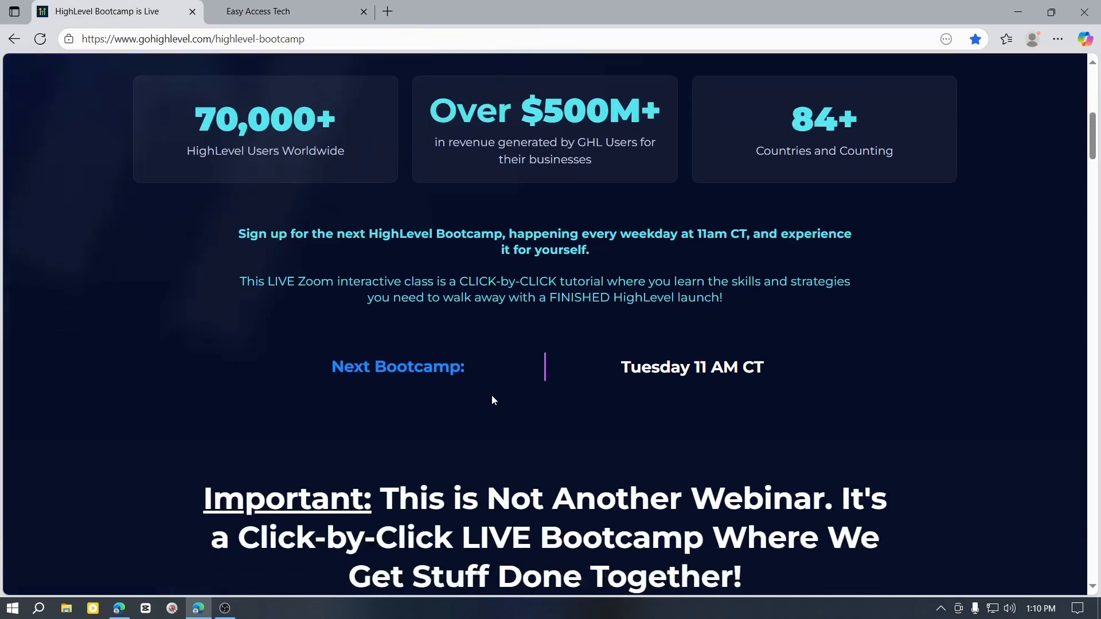
scroll(493, 394, "down", 2)
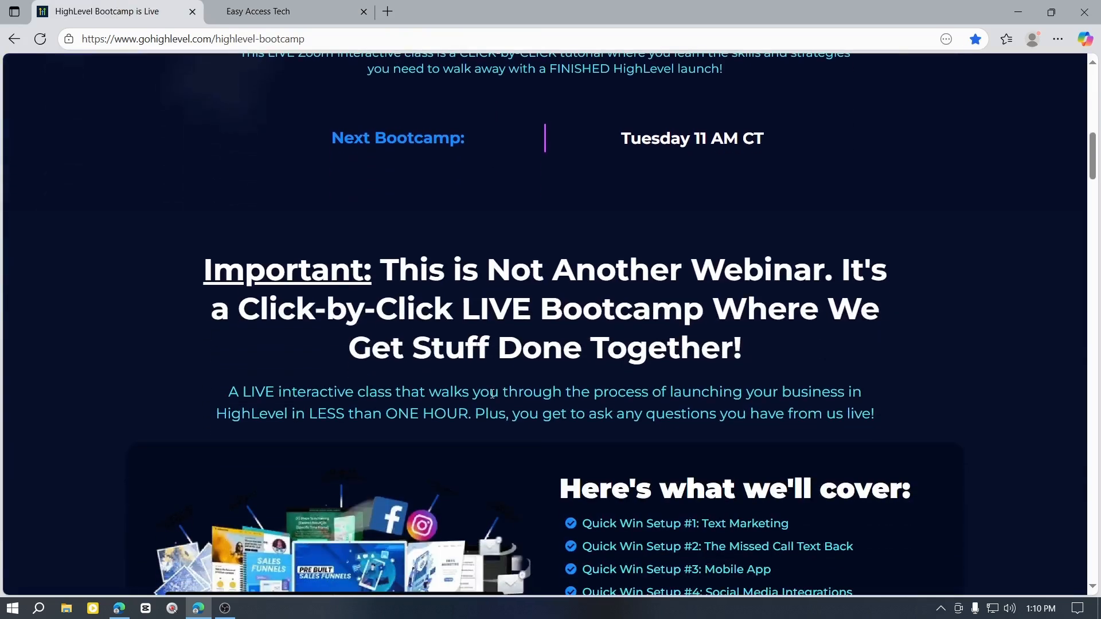
scroll(491, 393, "down", 3)
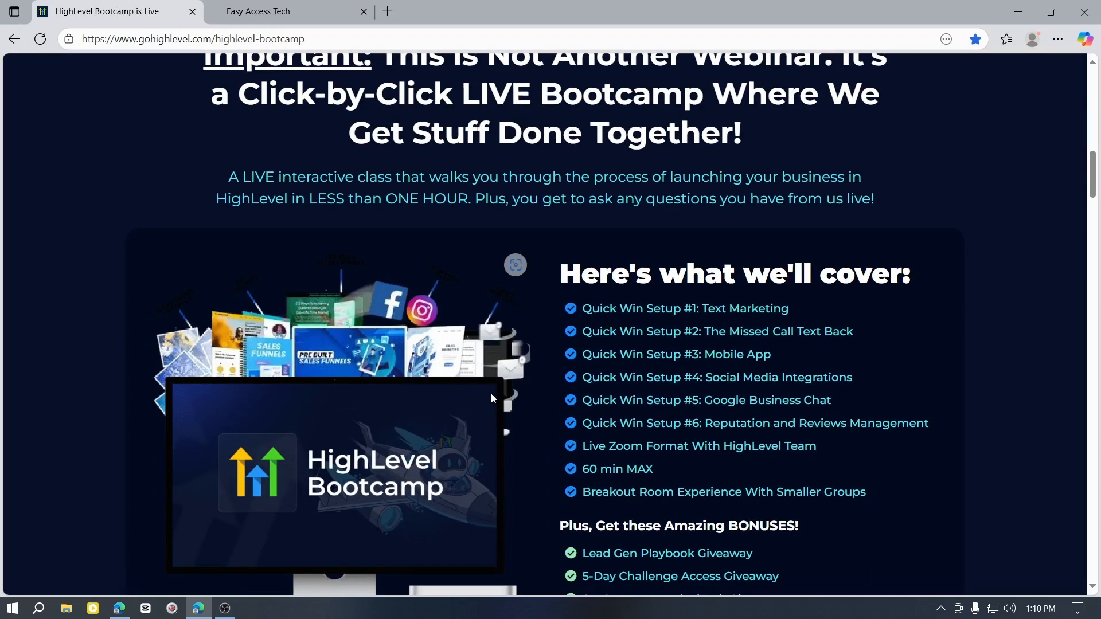
scroll(496, 393, "down", 2)
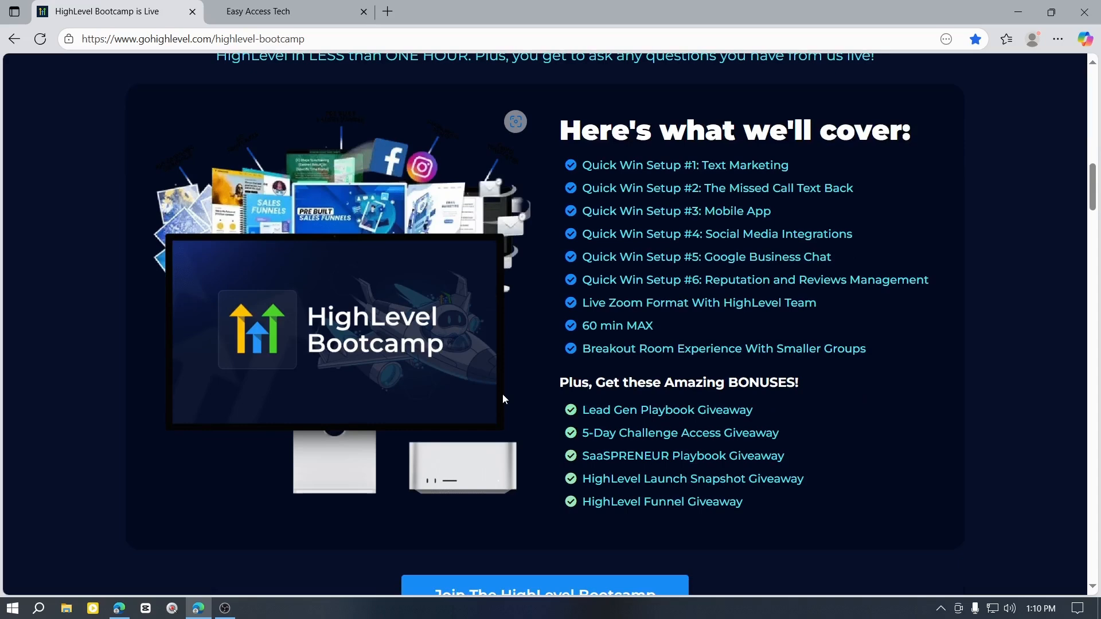
Step: Return to the Easy Access Tech forms list and create a new form using Start from Scratch
left_click(315, 8)
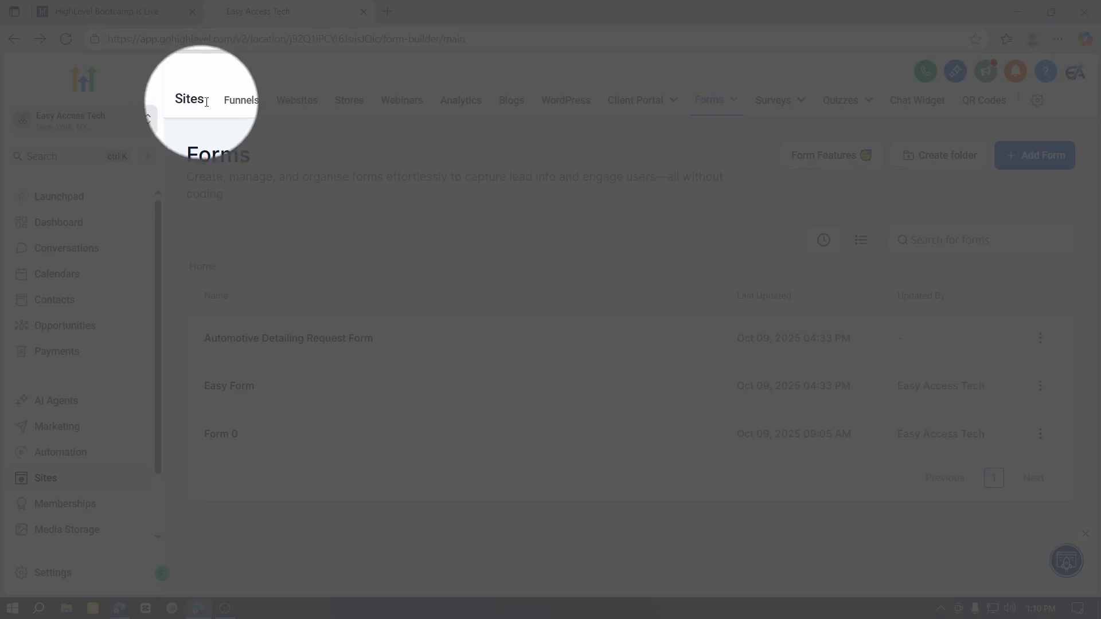
mouse_move(707, 113)
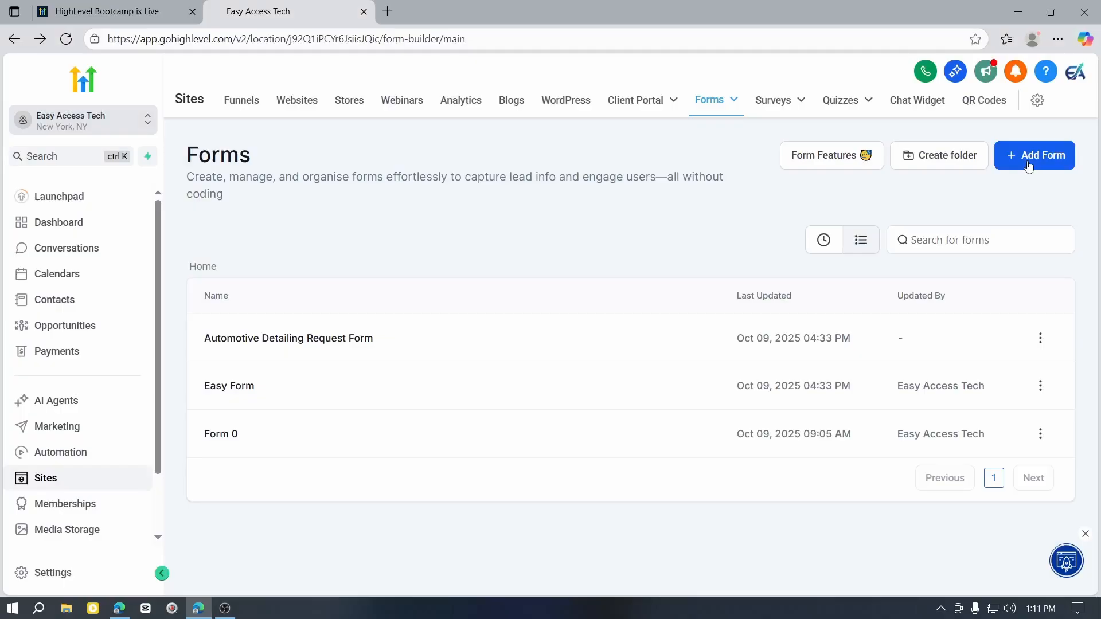
left_click(1027, 163)
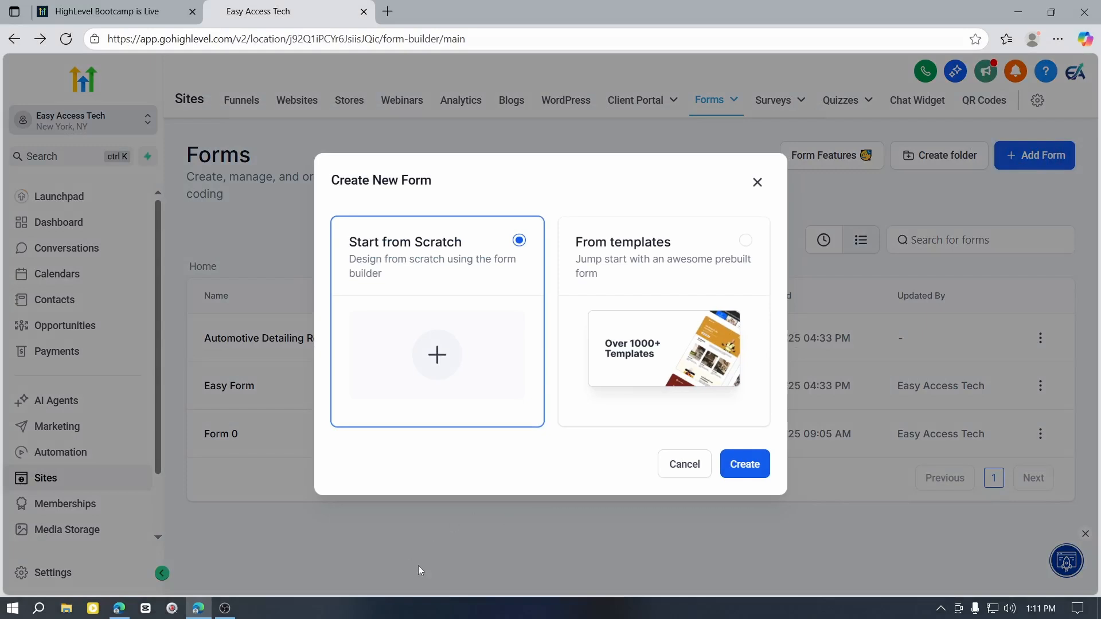
left_click(760, 254)
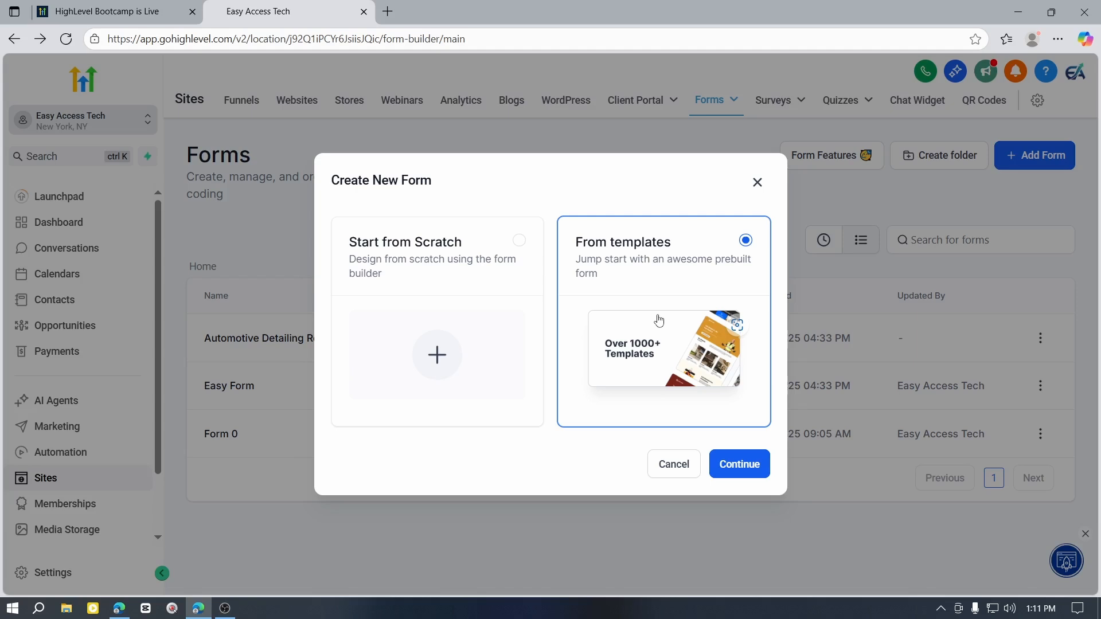
left_click(427, 274)
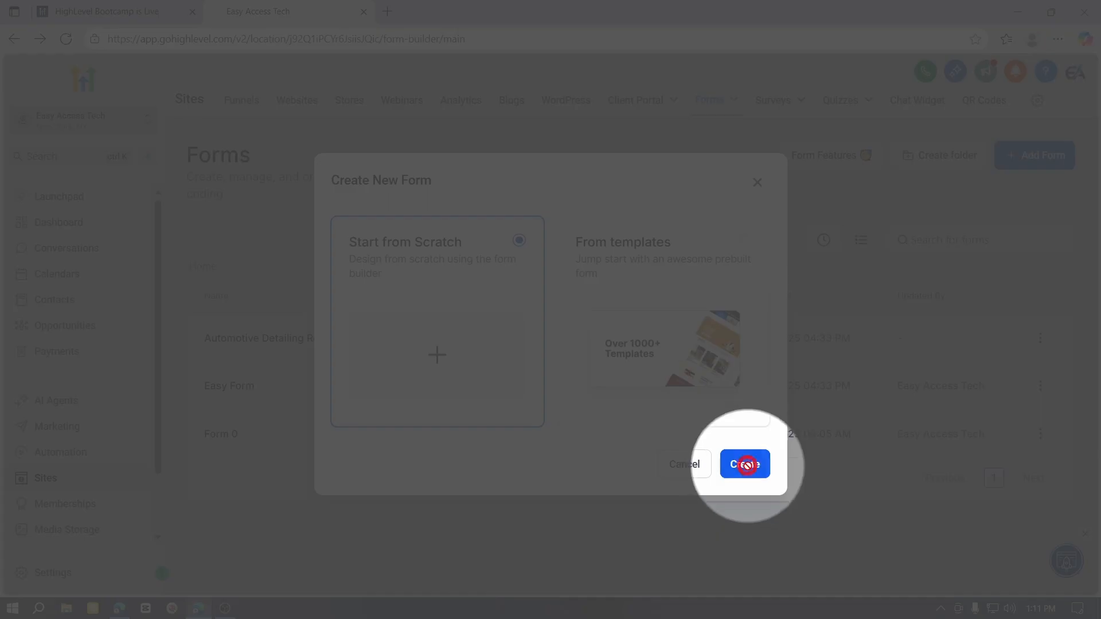
left_click(745, 465)
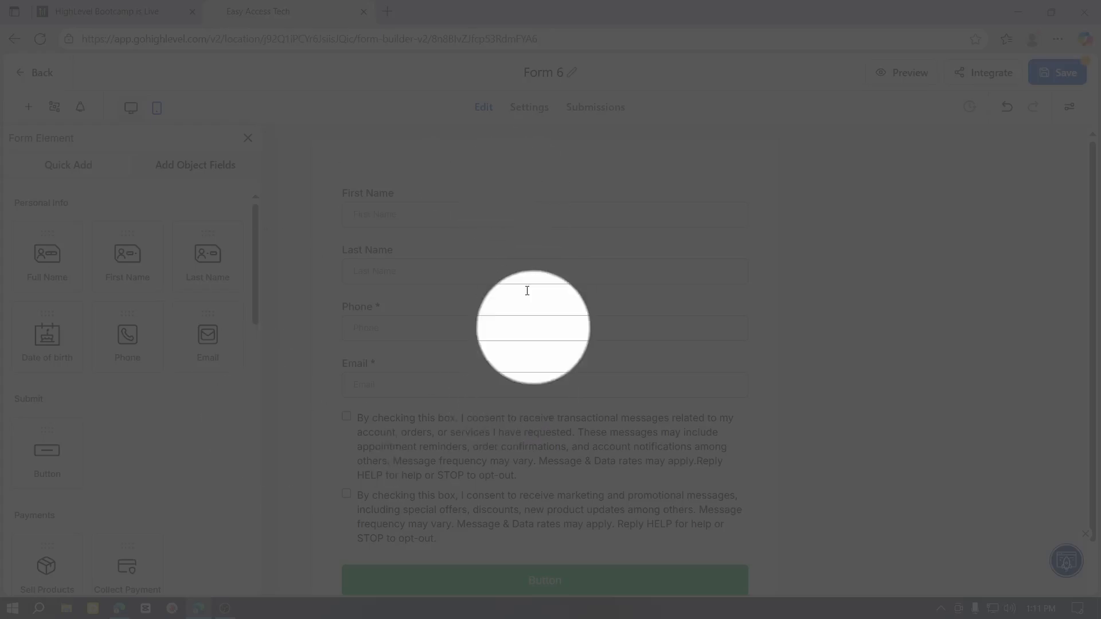
Step: Examine the new form's default layout, including the settings of its Last Name and Email fields
scroll(529, 350, "up", 2)
scroll(545, 310, "down", 2)
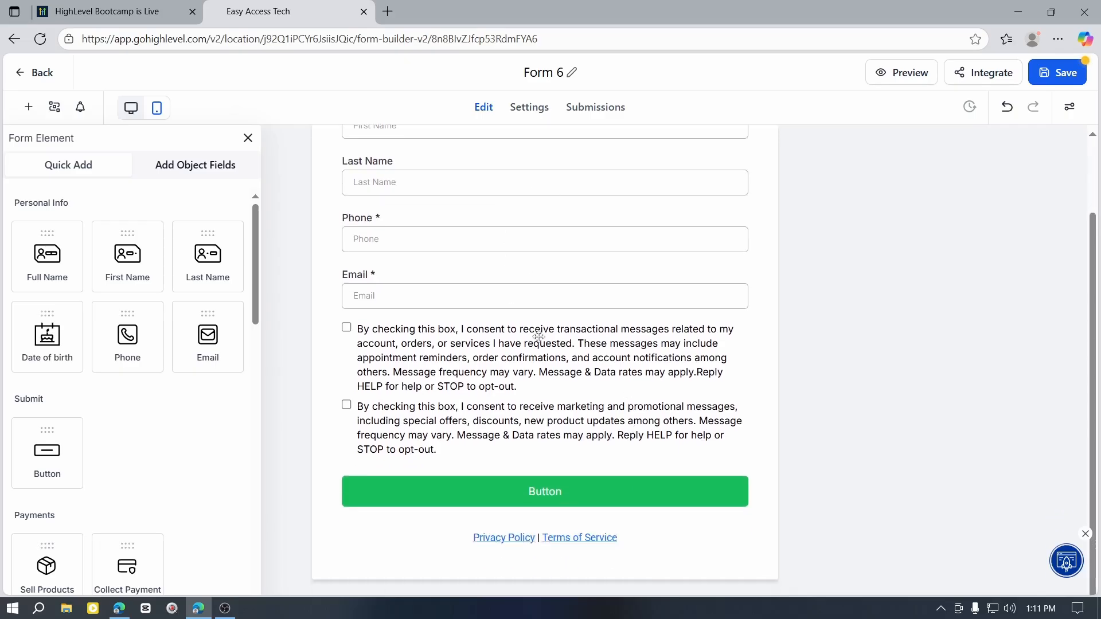
scroll(539, 321, "up", 2)
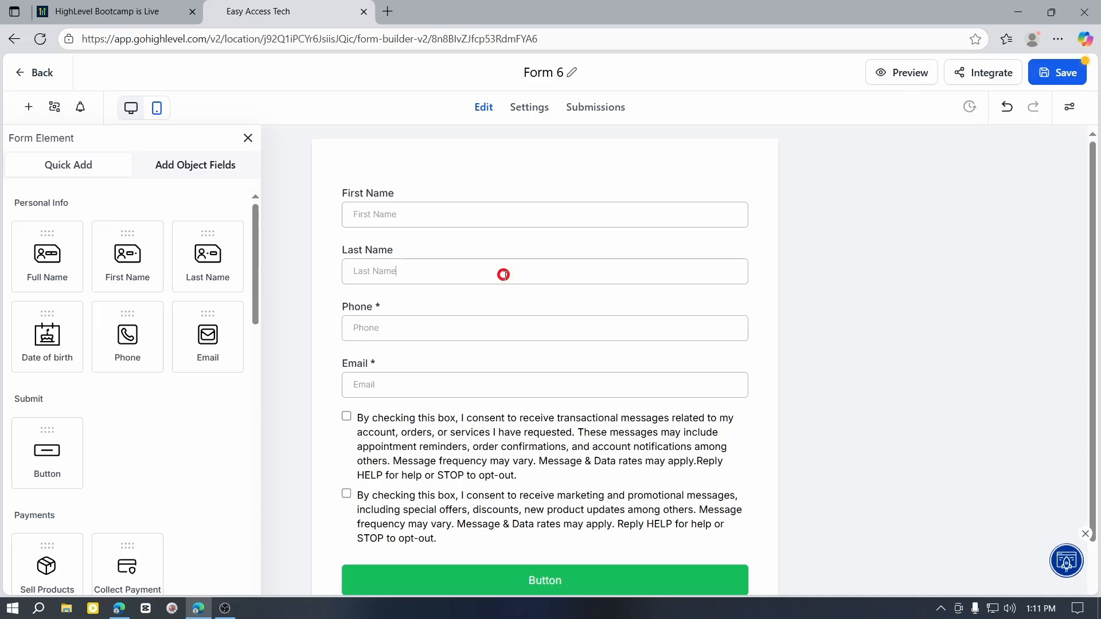
left_click(502, 275)
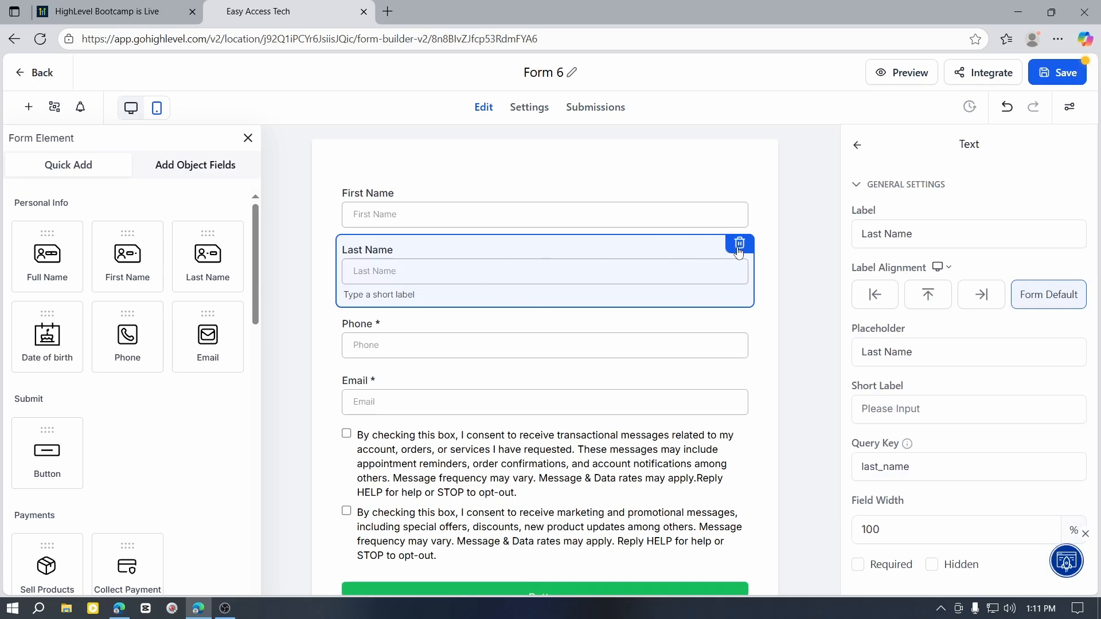
scroll(516, 458, "down", 2)
scroll(527, 313, "up", 2)
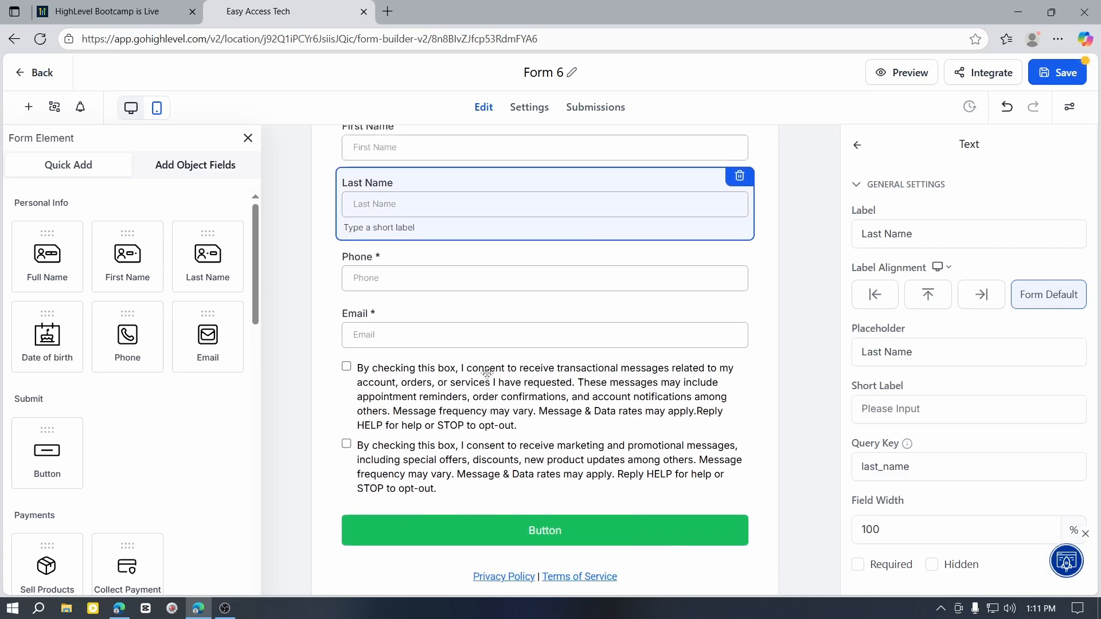
left_click(413, 377)
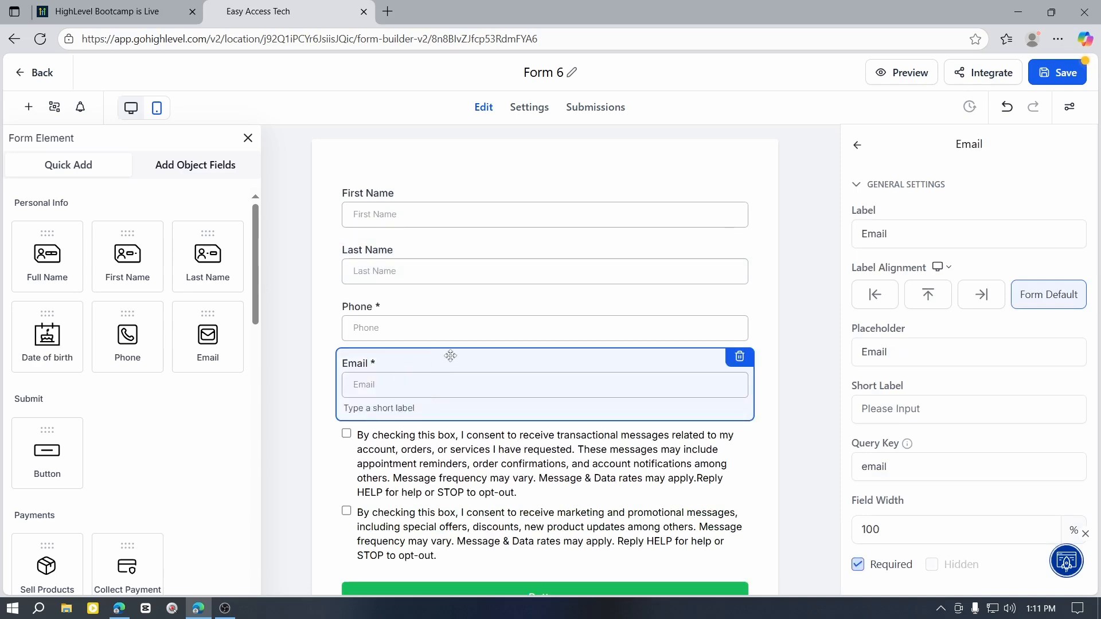
scroll(414, 377, "down", 2)
Step: Look through the form elements available to add, from Personal Info down to Other Elements
scroll(174, 430, "down", 6)
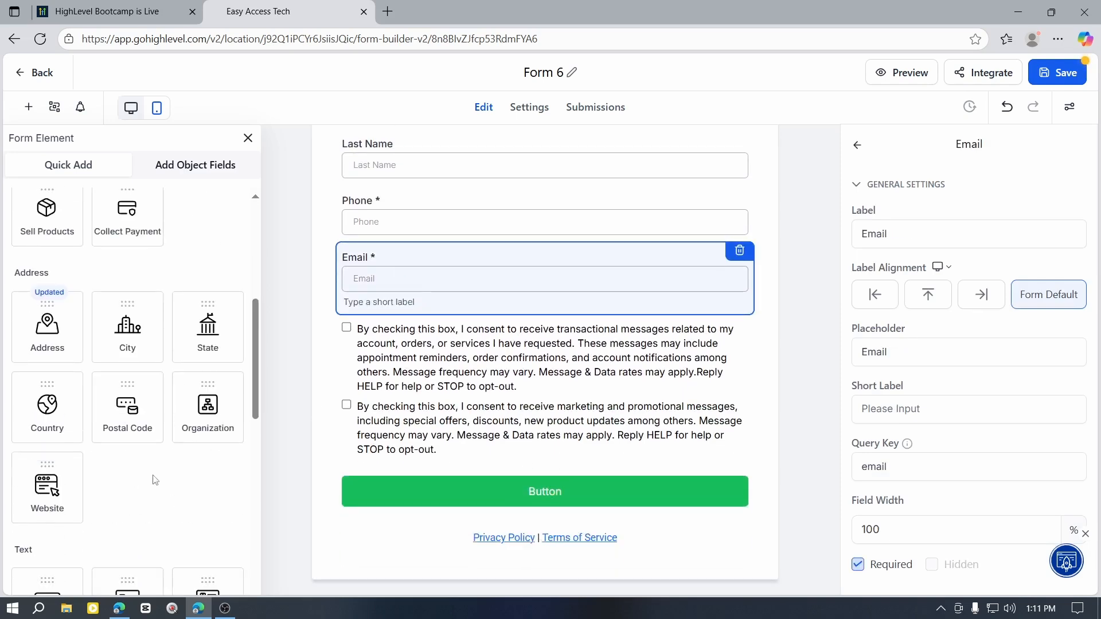
scroll(155, 480, "down", 6)
scroll(86, 412, "up", 7)
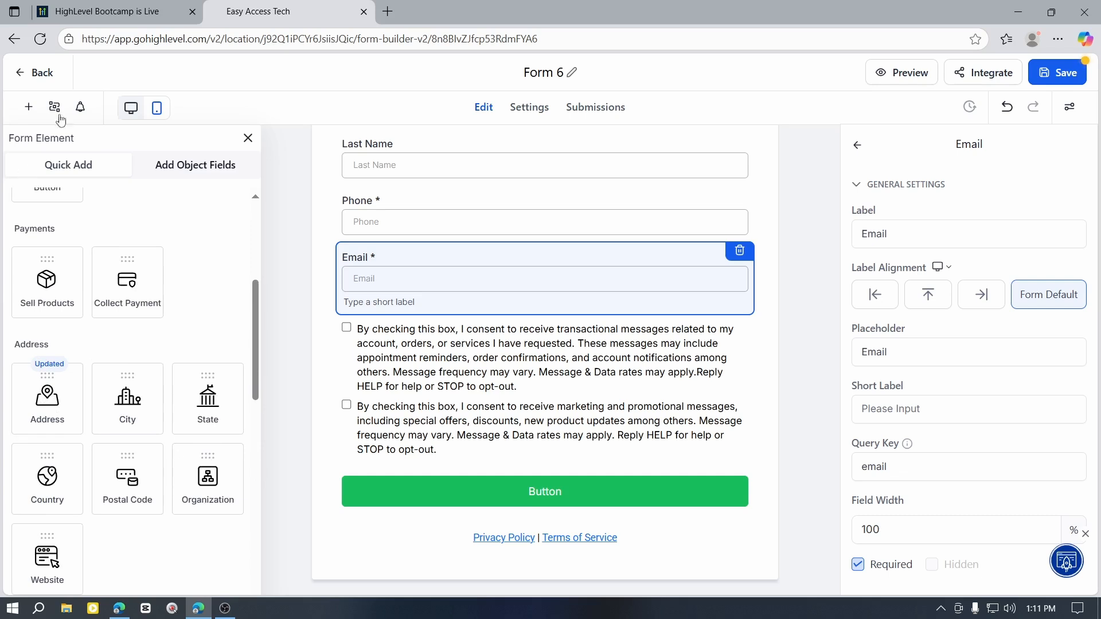
left_click(29, 107)
left_click(29, 107)
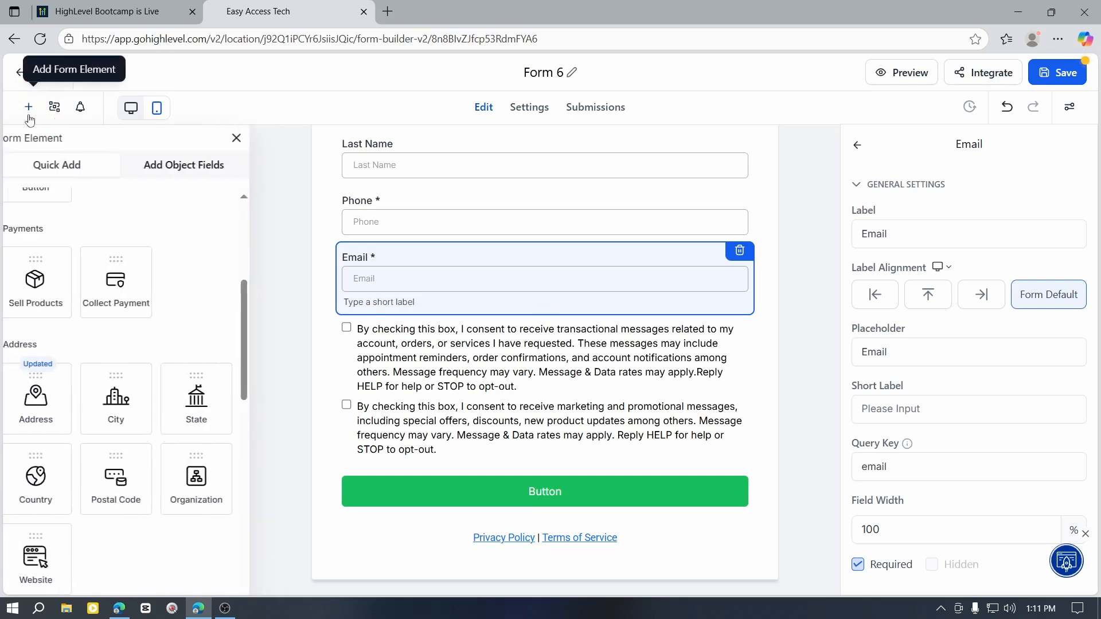
scroll(134, 263, "up", 5)
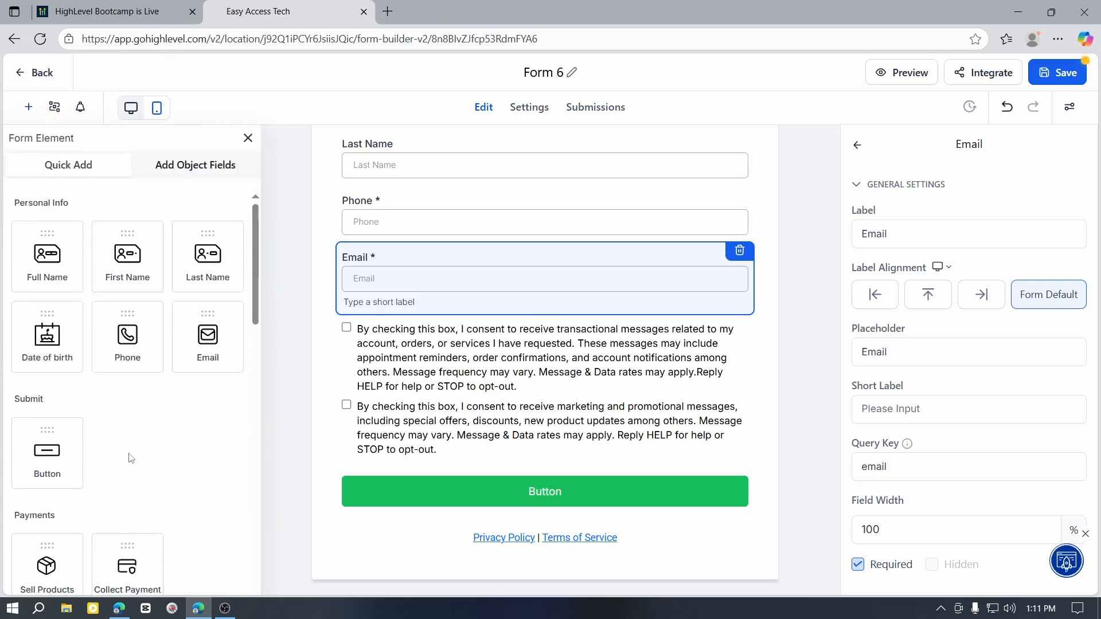
scroll(109, 321, "down", 12)
scroll(106, 365, "down", 2)
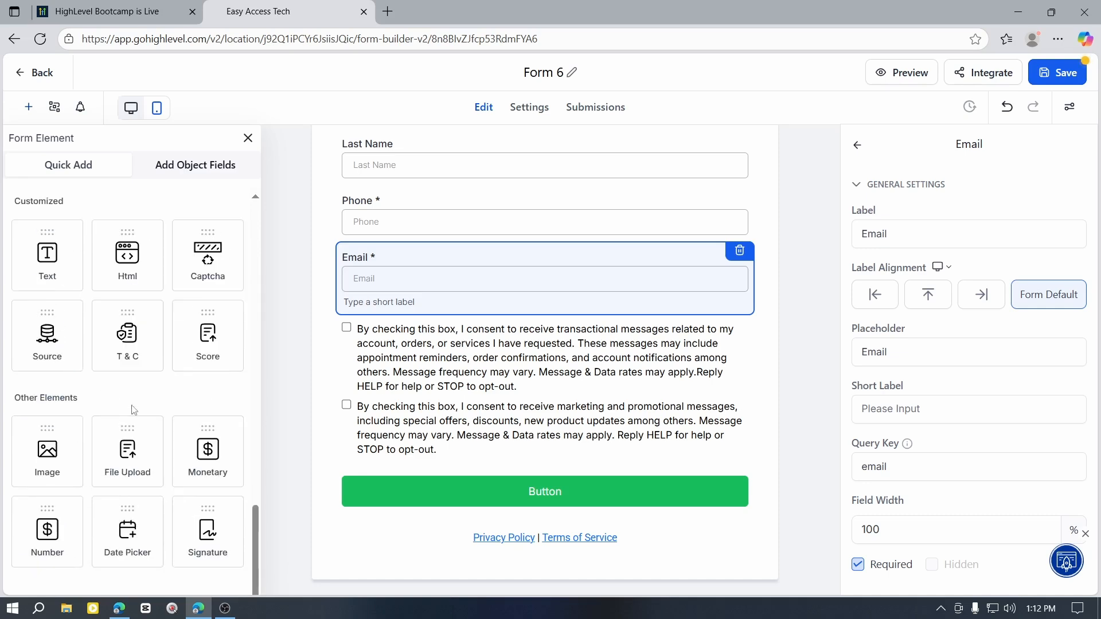
scroll(65, 514, "up", 10)
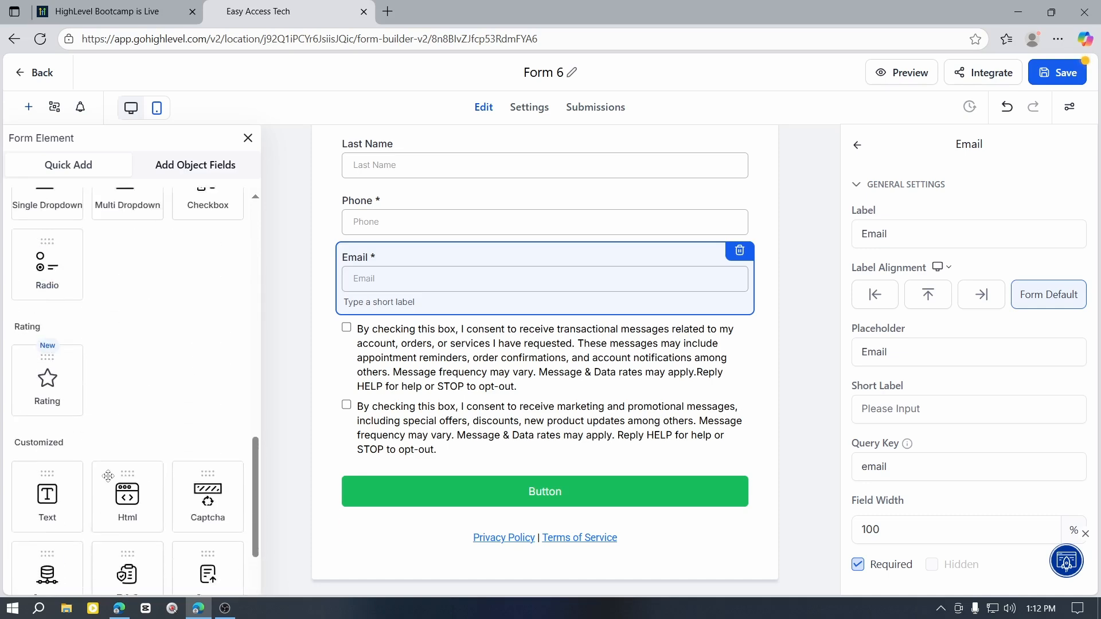
Step: Add an Address element to the form between the Email field and the first consent checkbox
left_click_drag(46, 410, 391, 370)
left_click(437, 306)
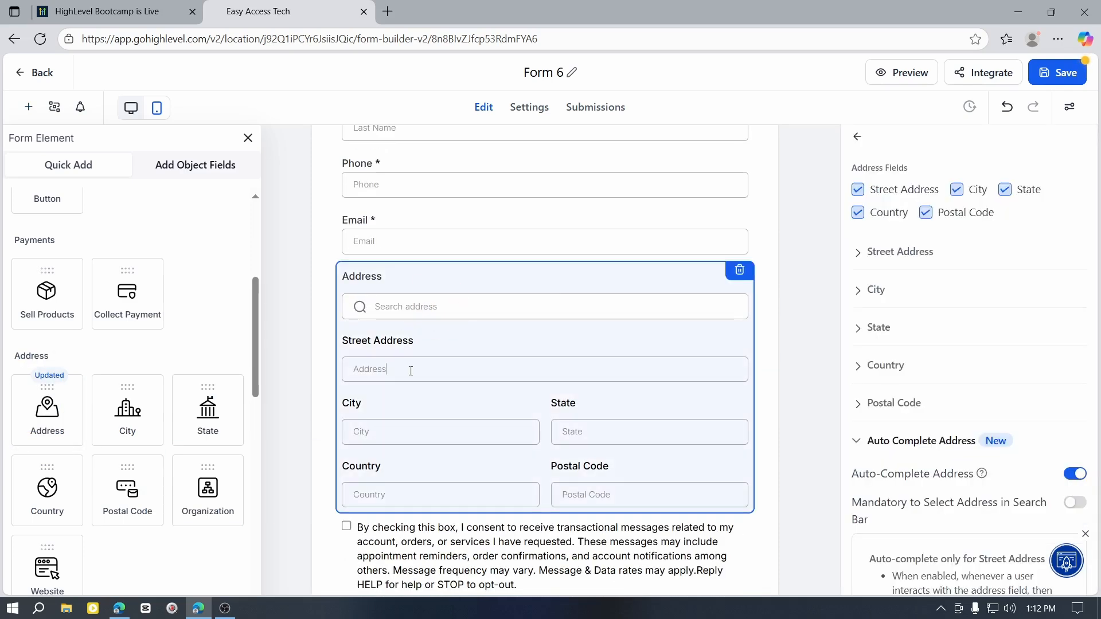
scroll(552, 388, "down", 3)
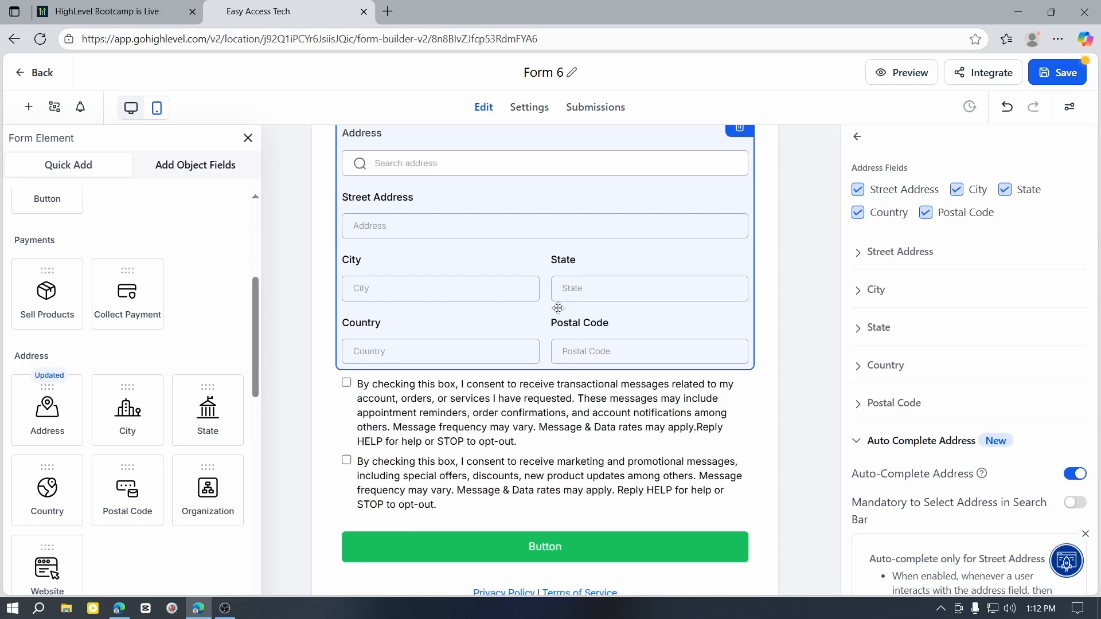
scroll(557, 309, "up", 3)
left_click(784, 329)
Step: Inspect the Address block on the form and browse the remaining address, text and choice elements
scroll(648, 382, "down", 4)
scroll(140, 285, "down", 1)
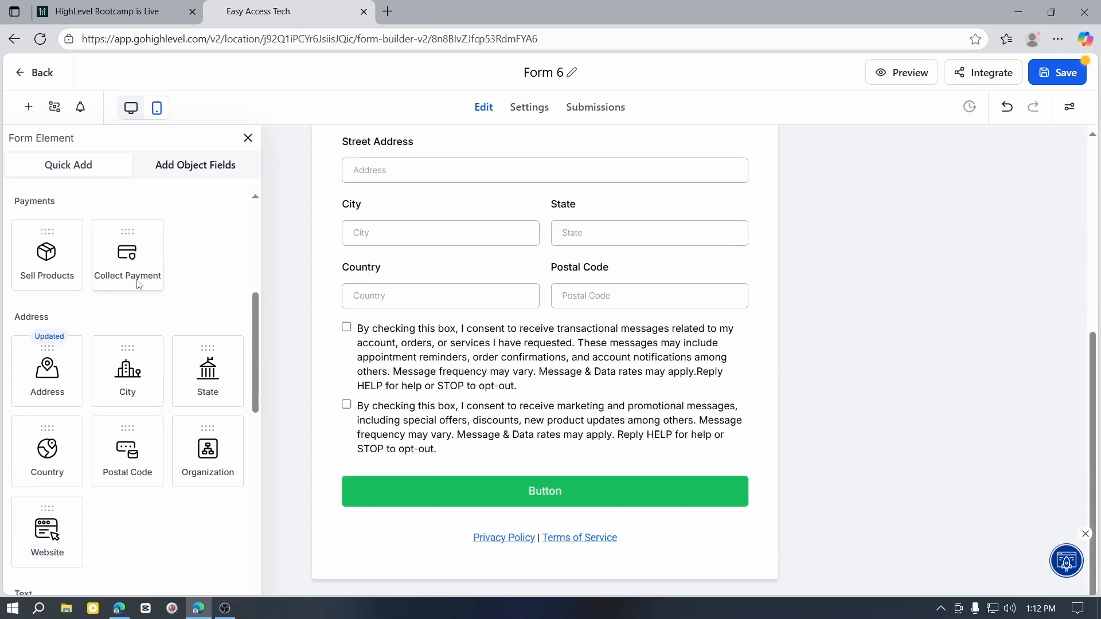
scroll(138, 284, "down", 5)
left_click_drag(133, 216, 401, 381)
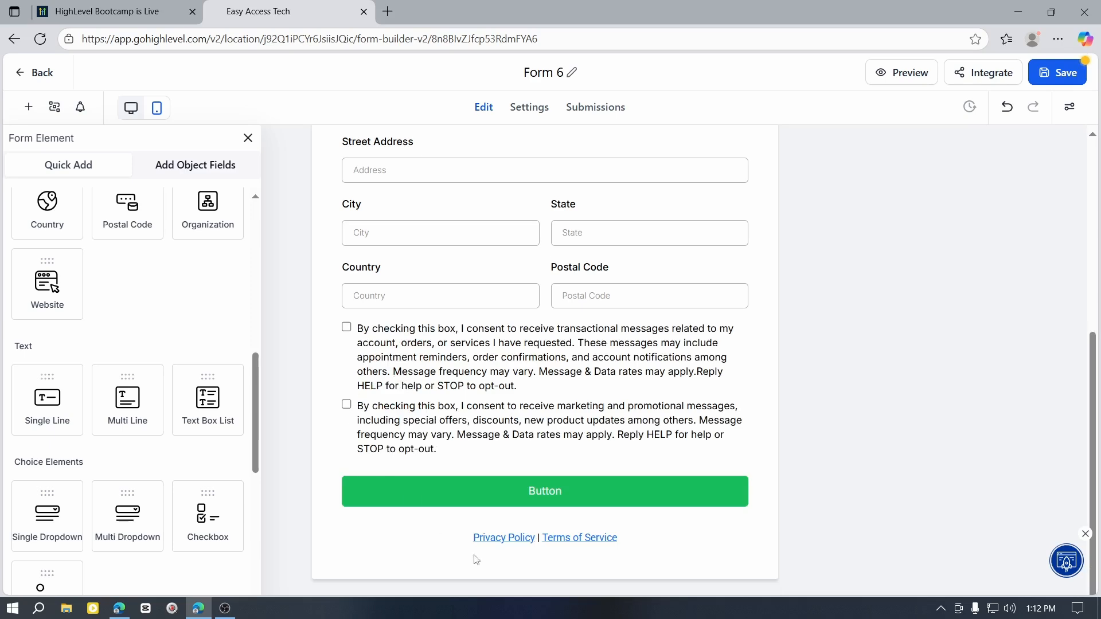
scroll(565, 326, "up", 1)
left_click(502, 325)
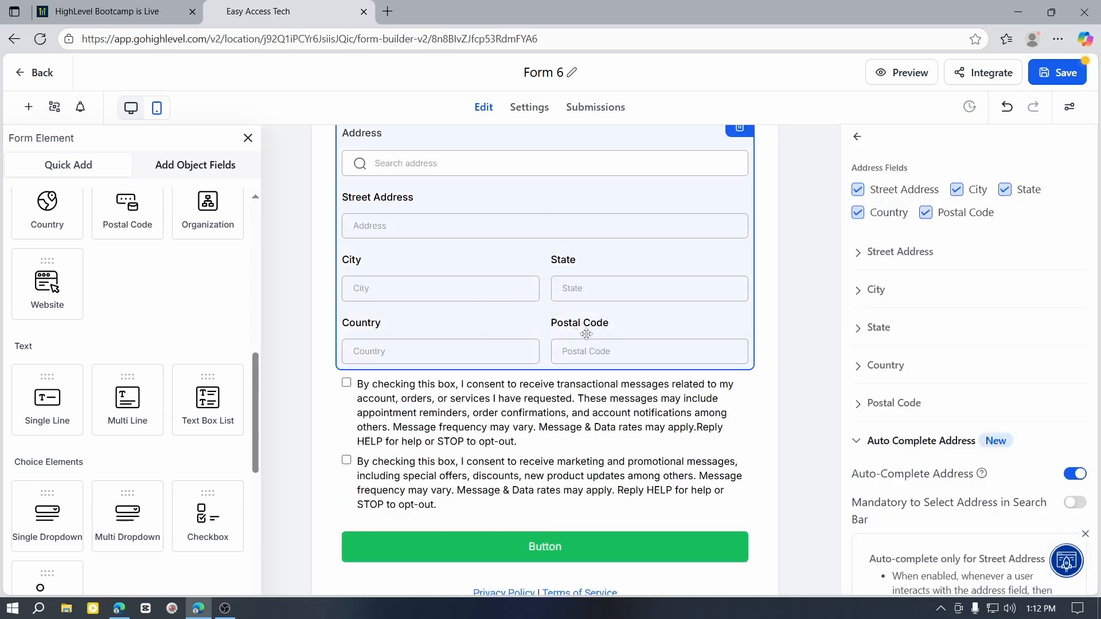
scroll(606, 352, "up", 3)
scroll(162, 389, "down", 2)
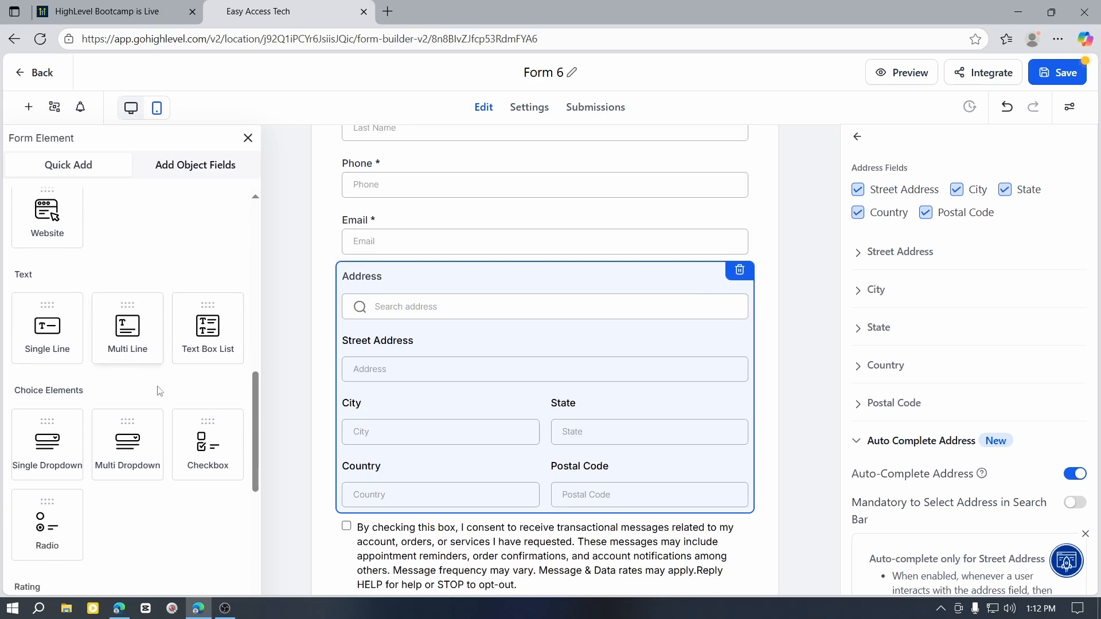
scroll(192, 464, "down", 1)
scroll(211, 422, "up", 8)
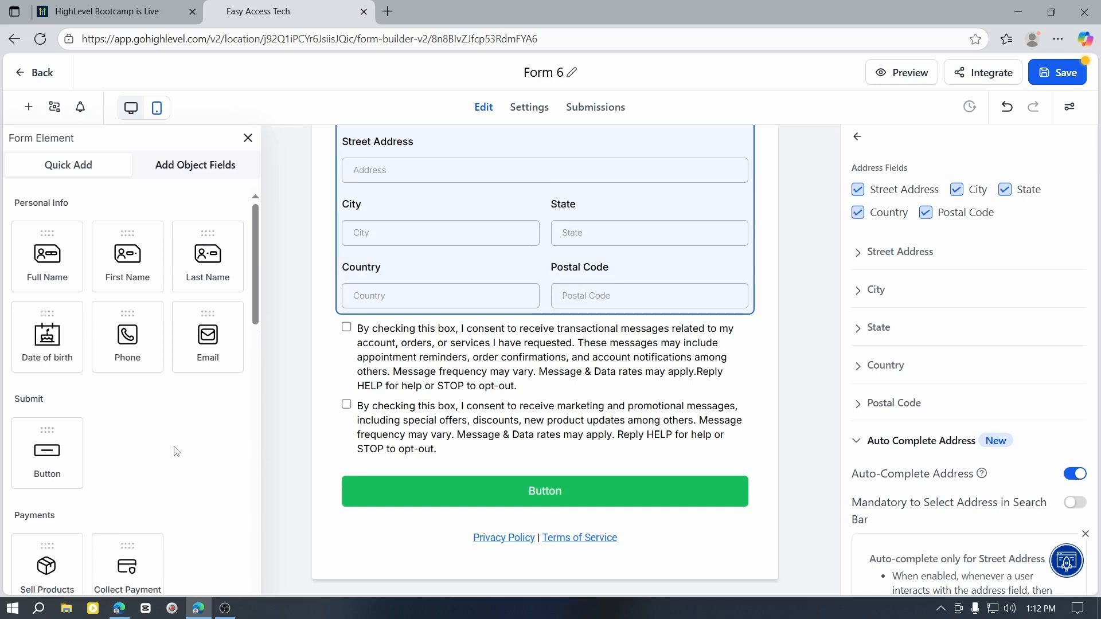
Step: Add a Date of birth field between the Address block and the first consent checkbox
left_click_drag(72, 361, 381, 353)
left_click(427, 353)
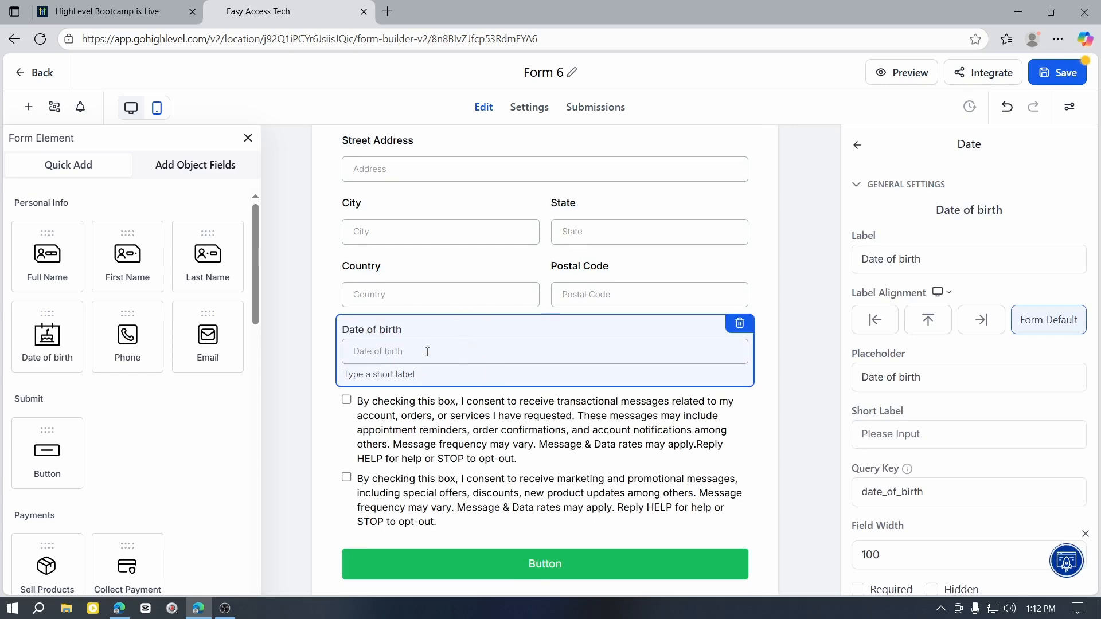
scroll(709, 265, "up", 6)
left_click(784, 245)
Step: Review the whole form with its added fields and close the list of form elements
scroll(596, 406, "down", 7)
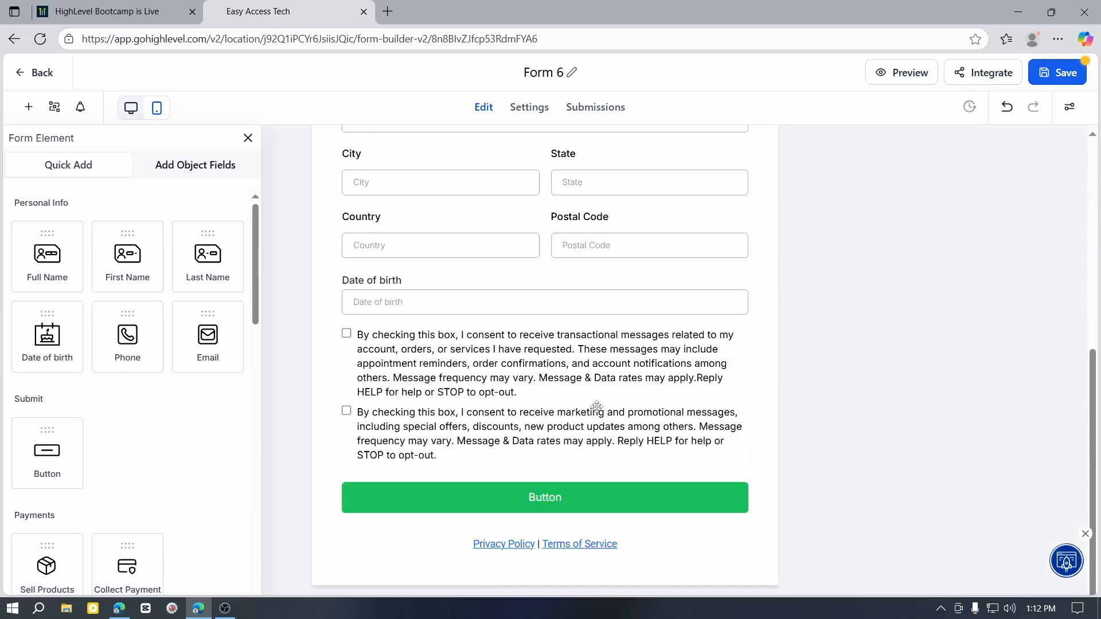
scroll(771, 418, "up", 7)
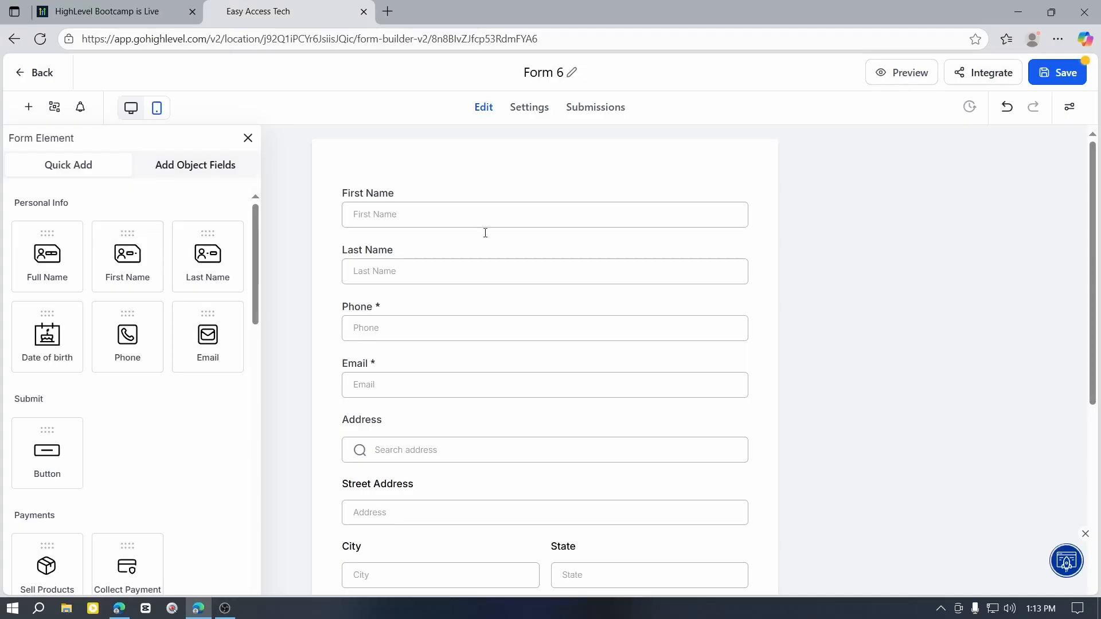
scroll(583, 397, "down", 1)
scroll(584, 398, "down", 5)
scroll(625, 433, "up", 6)
left_click(247, 139)
scroll(14, 324, "down", 3)
scroll(14, 324, "up", 3)
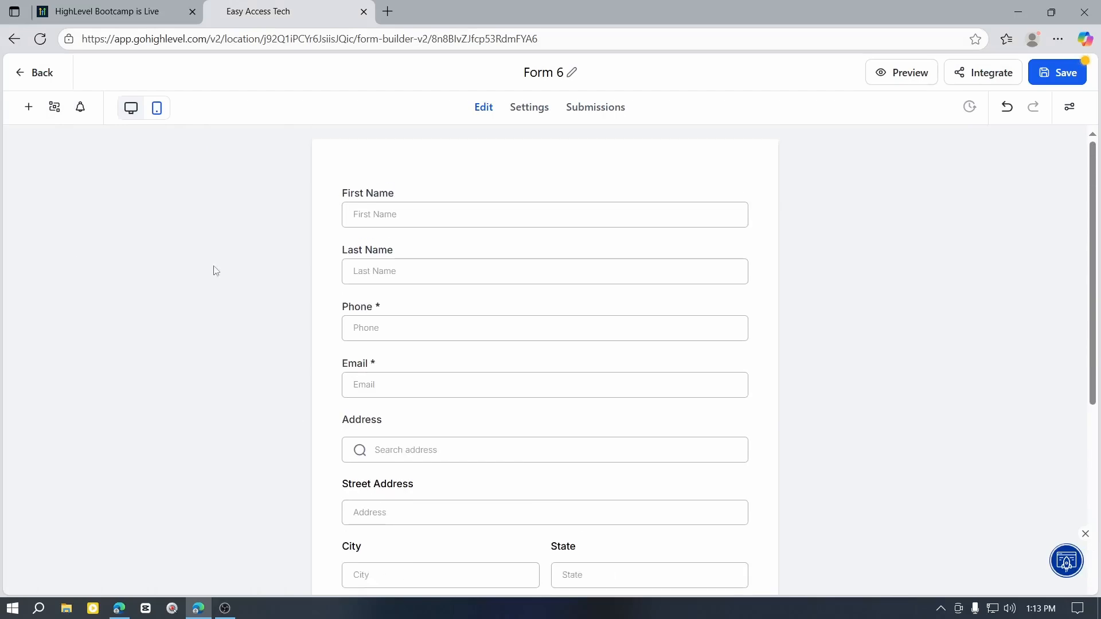
Step: Leave the form builder for the forms list, discarding the unsaved changes to Form 6
scroll(564, 366, "down", 5)
scroll(393, 436, "up", 5)
left_click(33, 75)
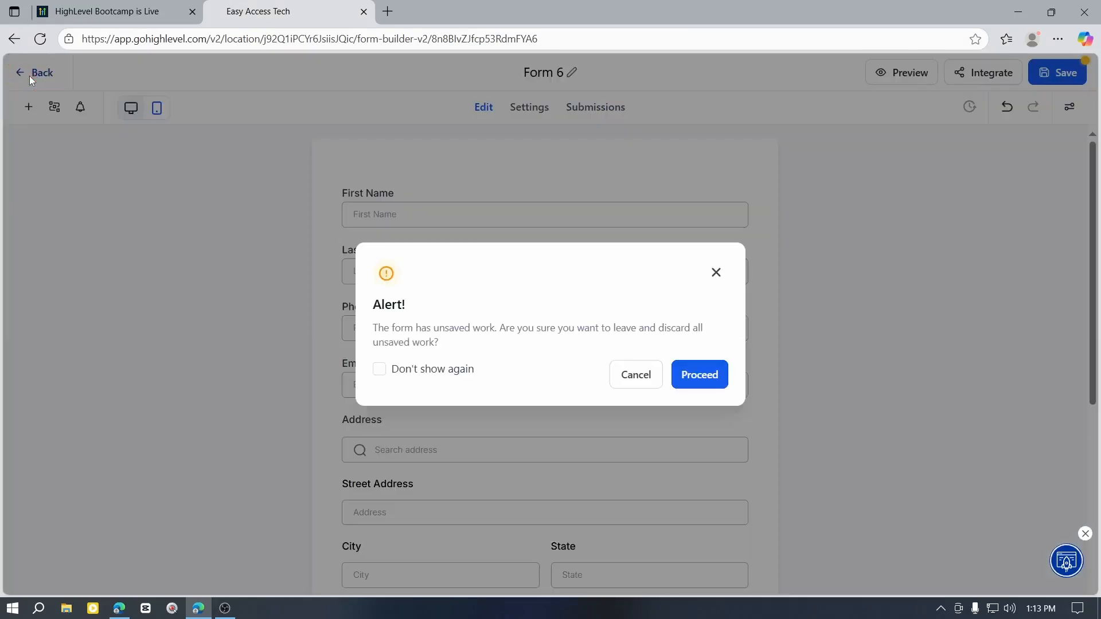
left_click(724, 383)
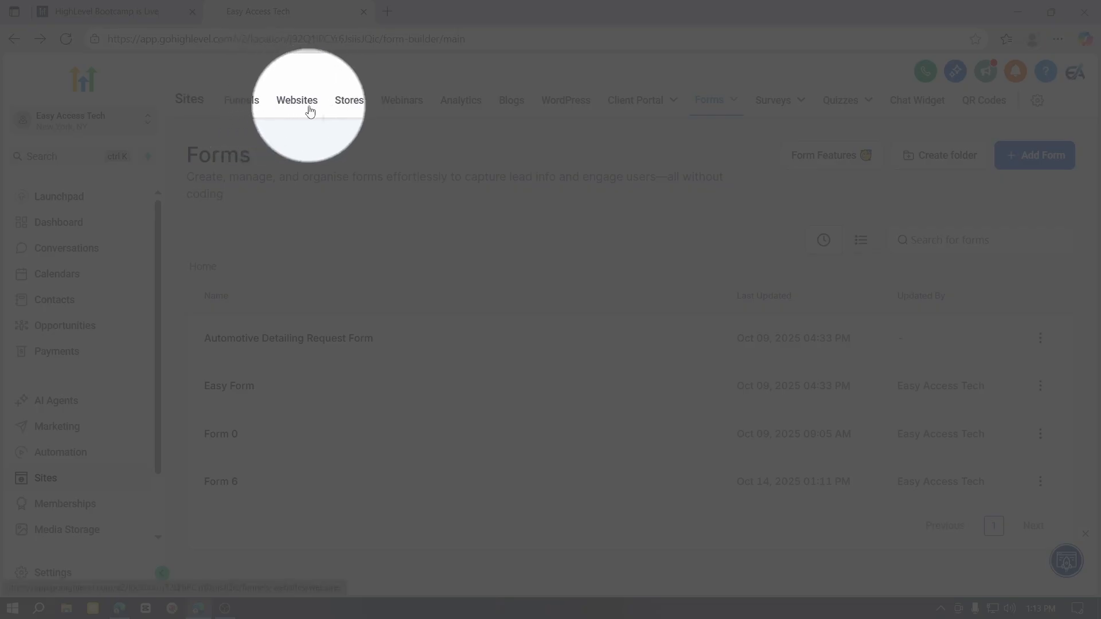
Step: Open the websites list and view the actions available for the Financial Consultant website
left_click(302, 104)
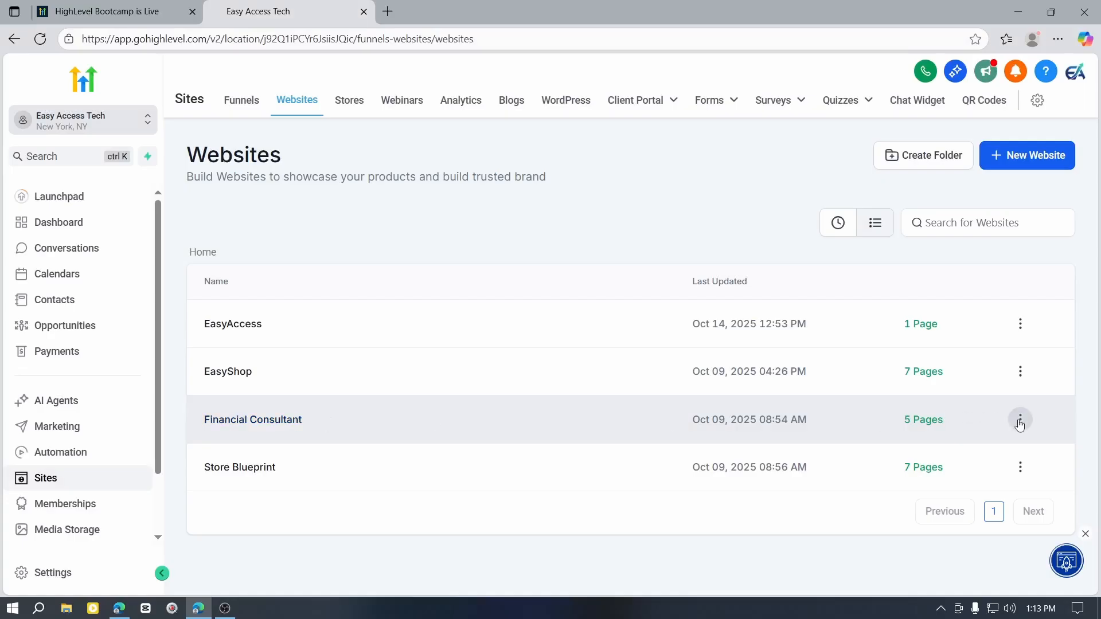
left_click(1020, 419)
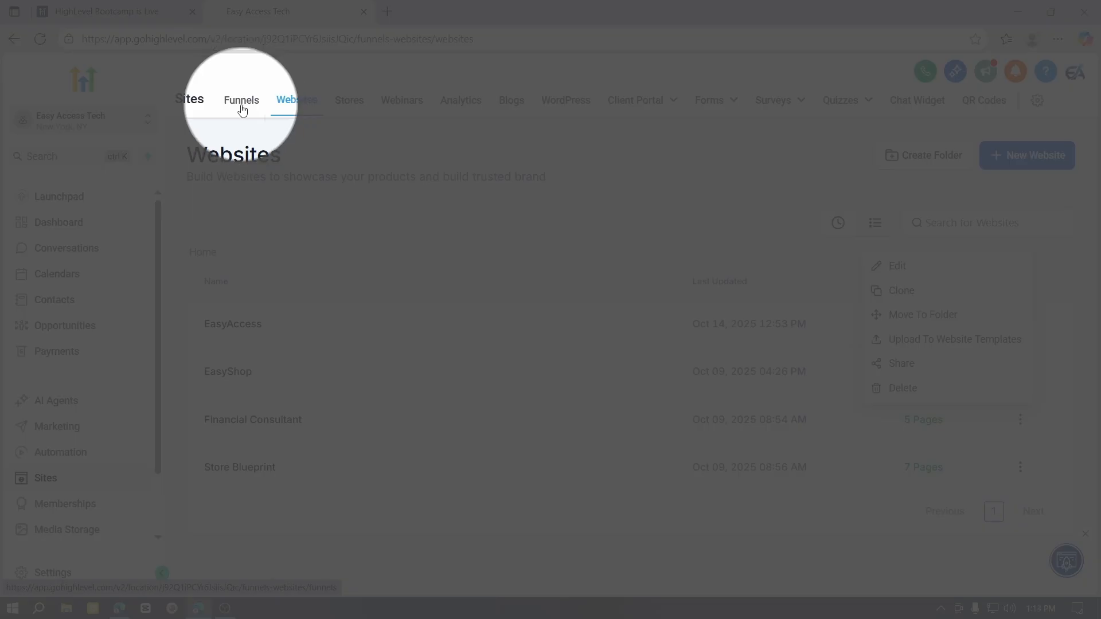
Step: Open the Home step of the Dental-004-2.0 funnel in the page editor
left_click(241, 101)
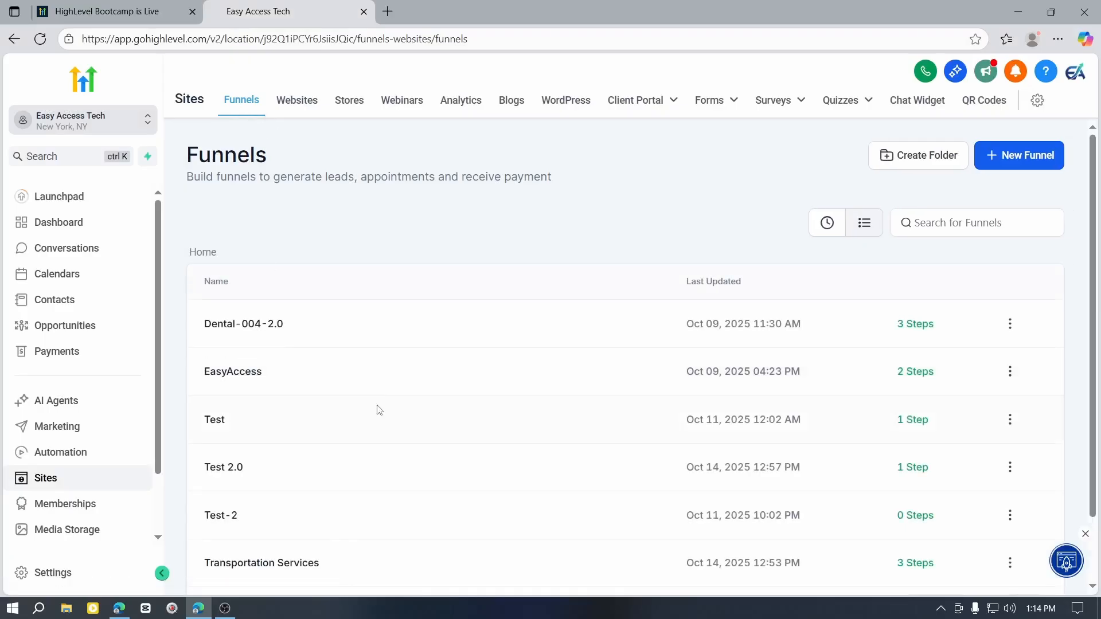
scroll(377, 409, "down", 2)
scroll(366, 404, "up", 2)
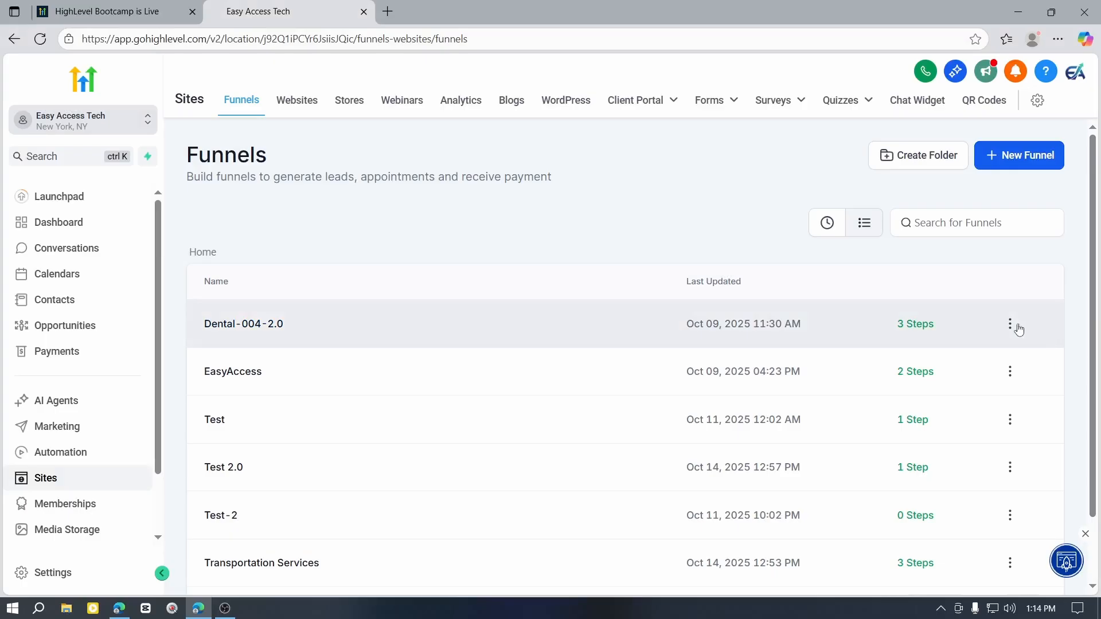
left_click(1015, 327)
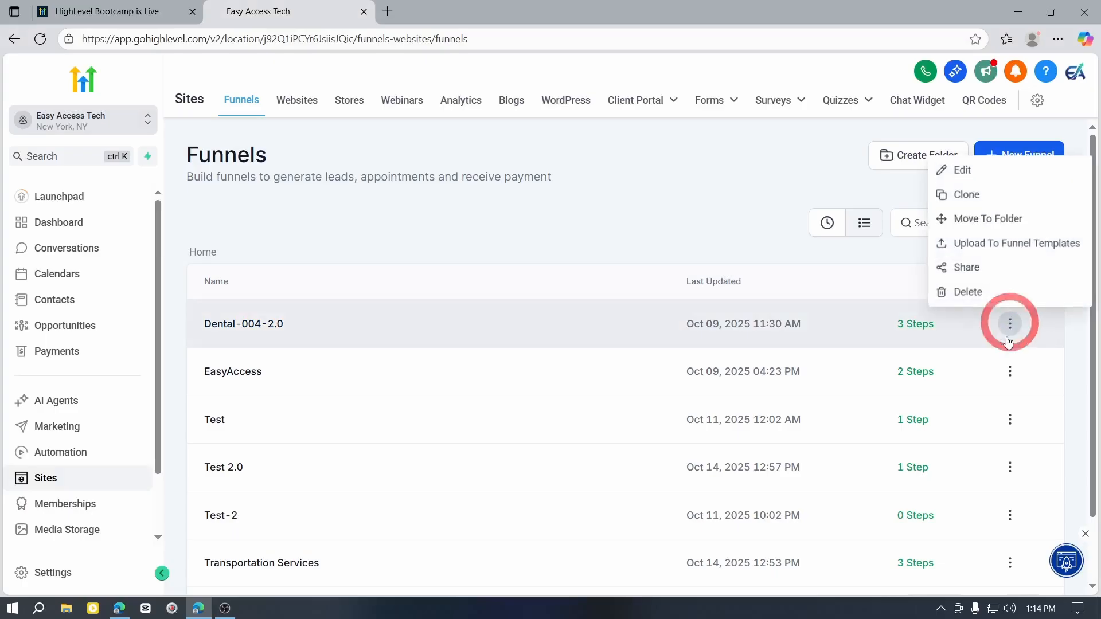
left_click(983, 174)
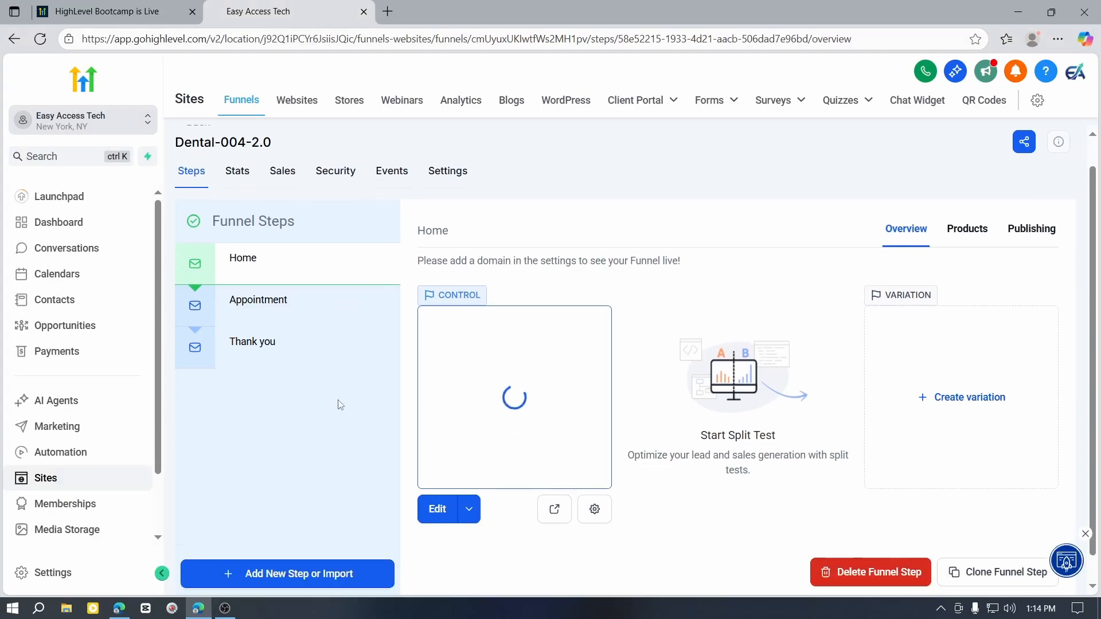
scroll(321, 355, "down", 1)
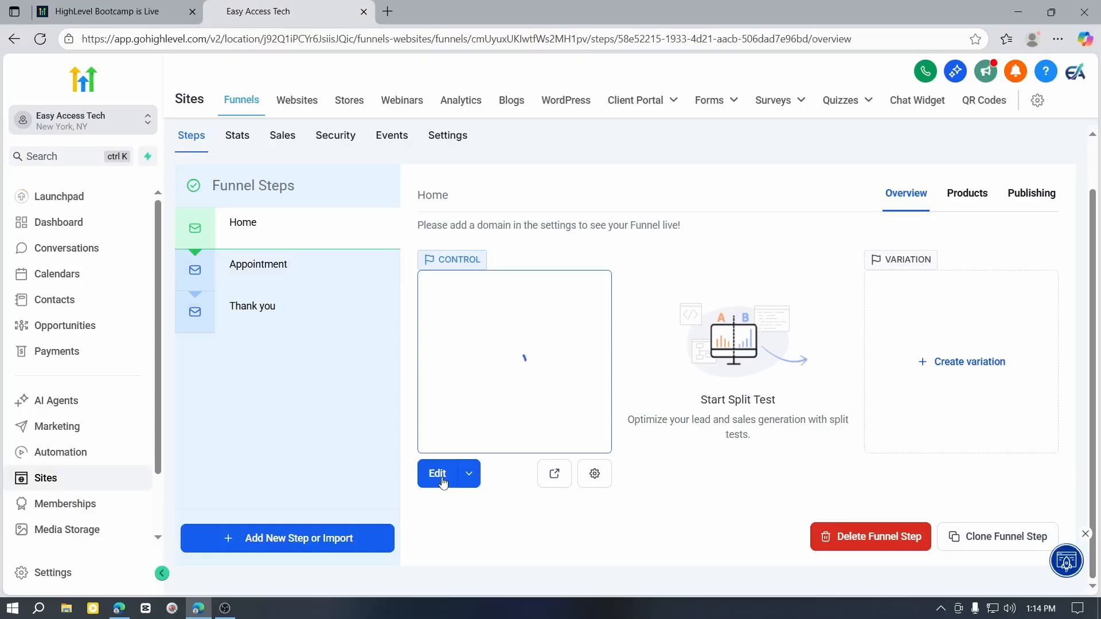
left_click(441, 477)
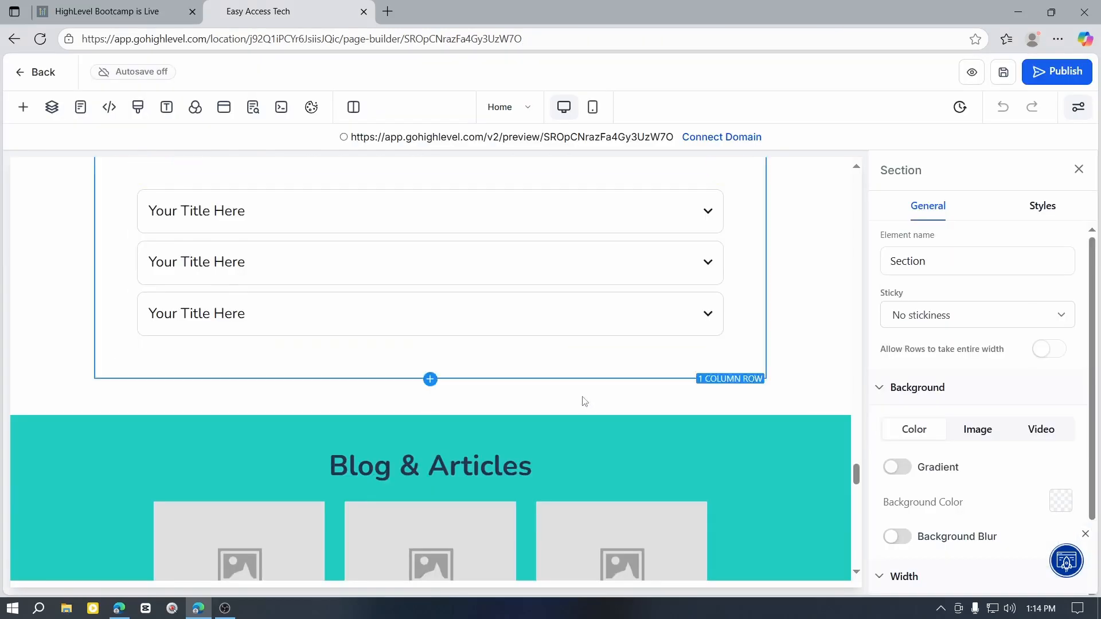
Step: Find the Form element with the search "form" and add it below the Frequently Asked Question items, above the Blog & Articles section
scroll(577, 405, "up", 2)
scroll(559, 374, "down", 1)
scroll(493, 398, "down", 1)
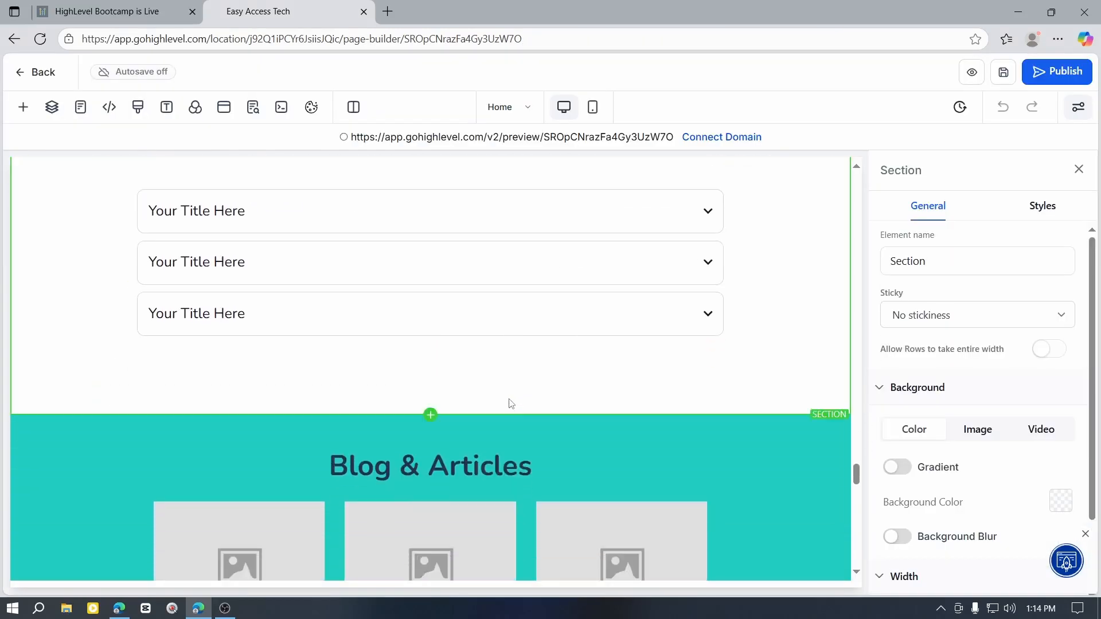
scroll(492, 420, "up", 2)
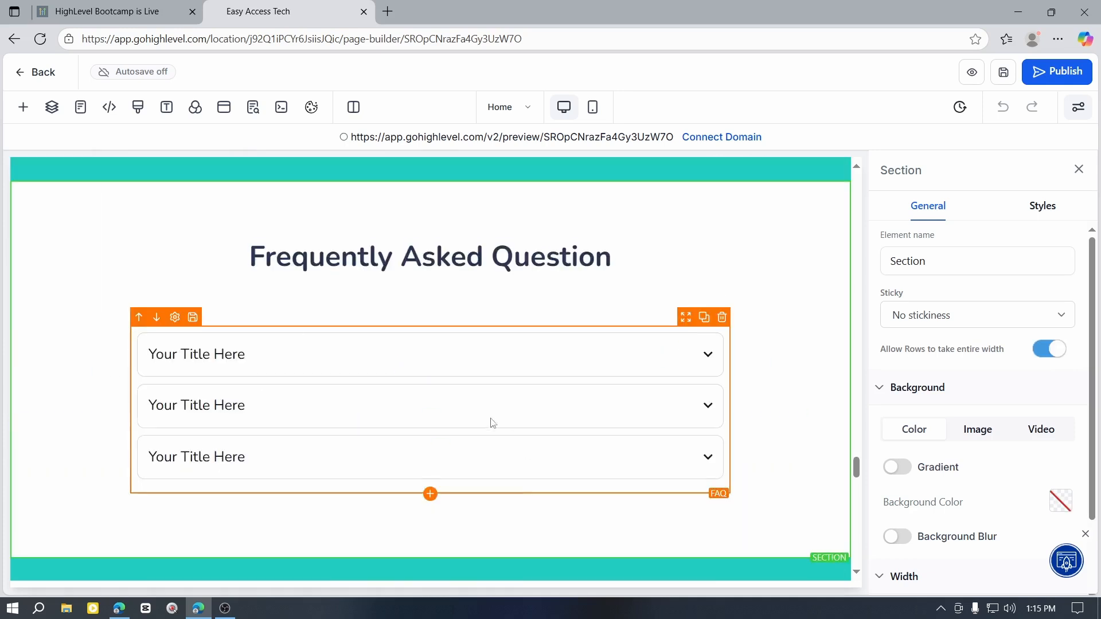
scroll(488, 427, "down", 2)
left_click(431, 417)
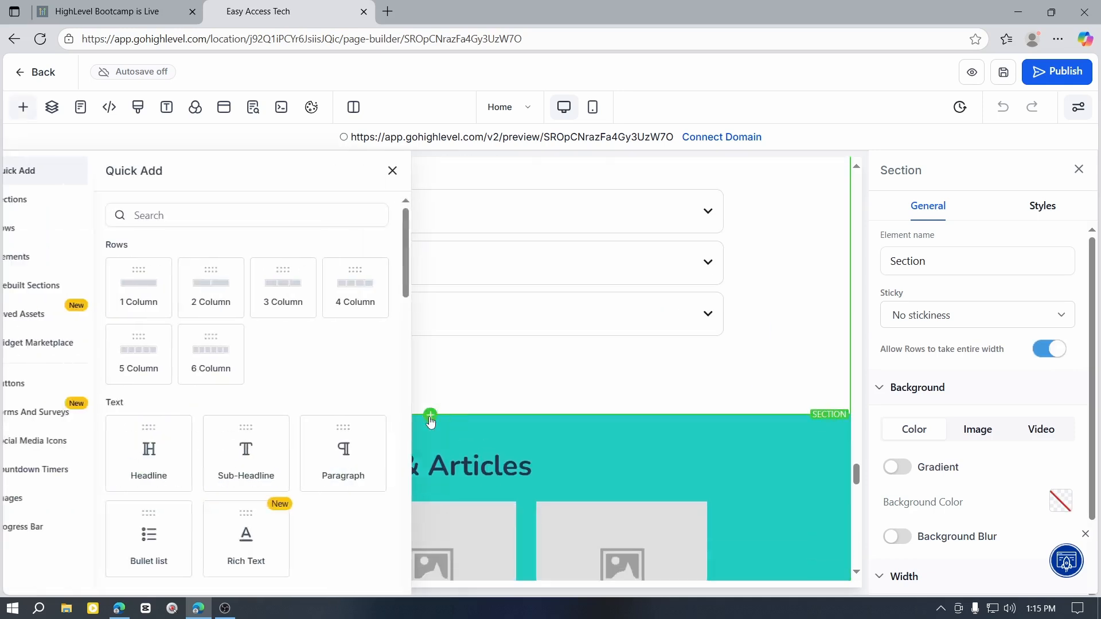
scroll(177, 346, "down", 4)
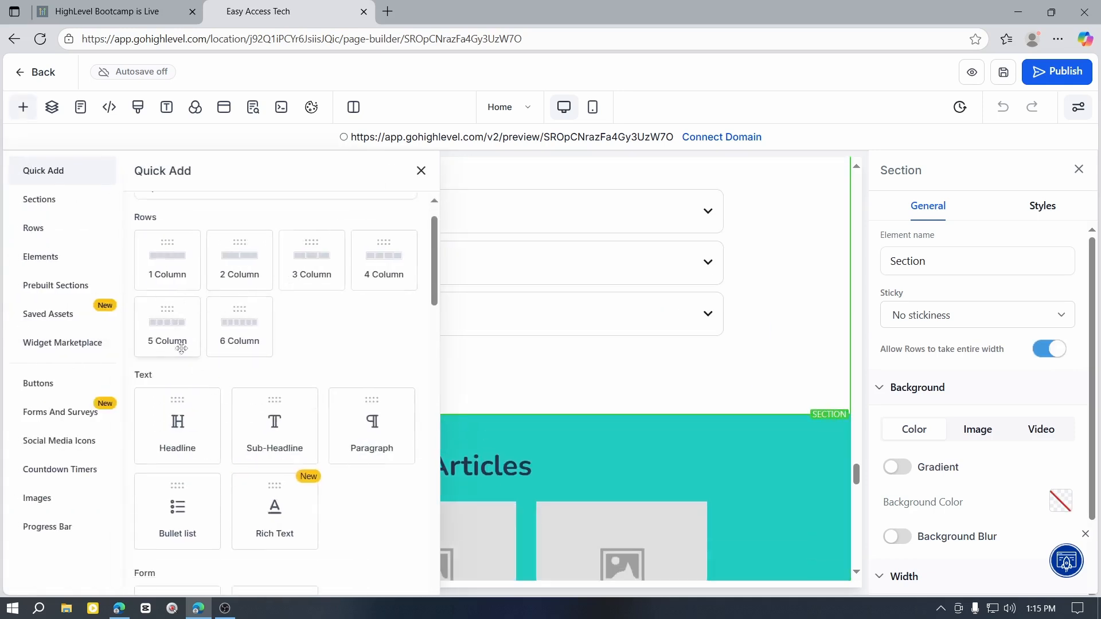
scroll(321, 420, "up", 4)
left_click(255, 213)
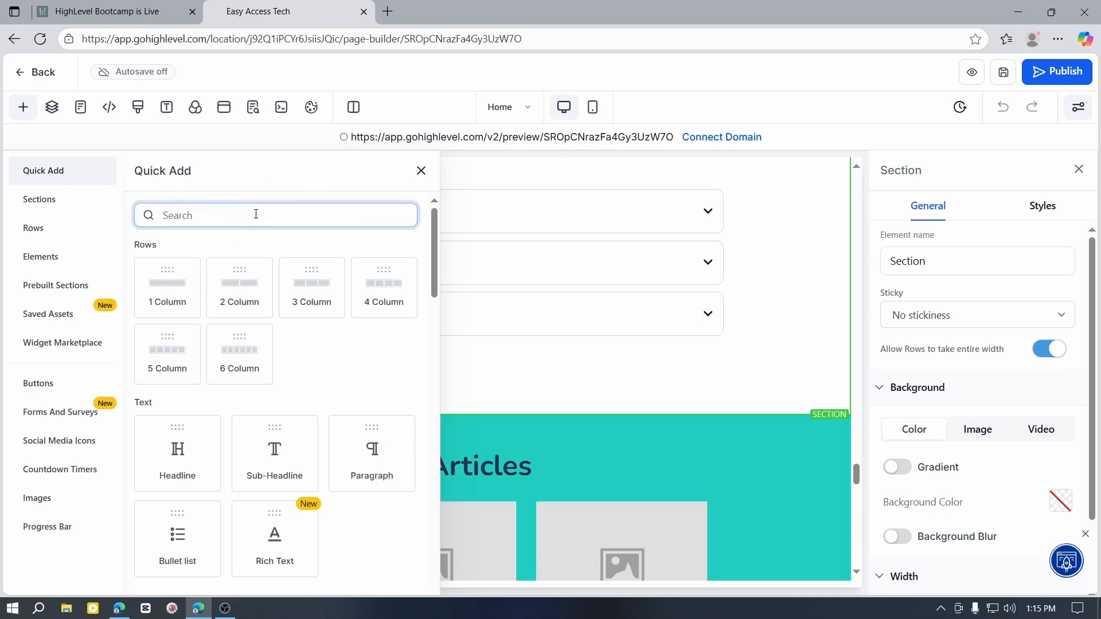
type("form")
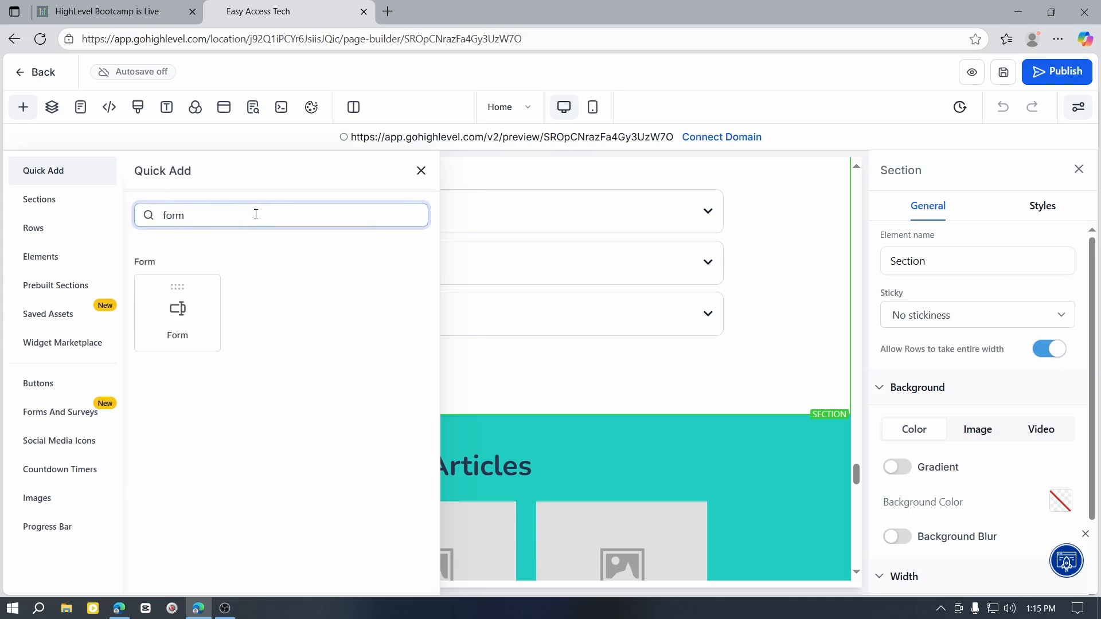
left_click_drag(177, 312, 445, 373)
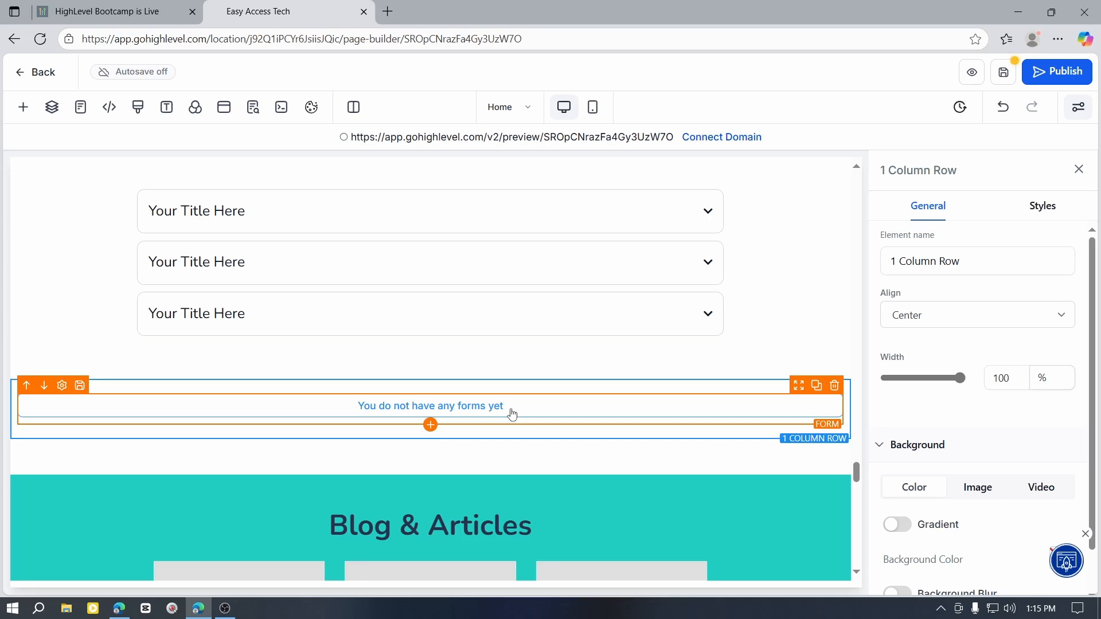
Step: Assign the existing Easy Form to the new Form element on the page
left_click(477, 409)
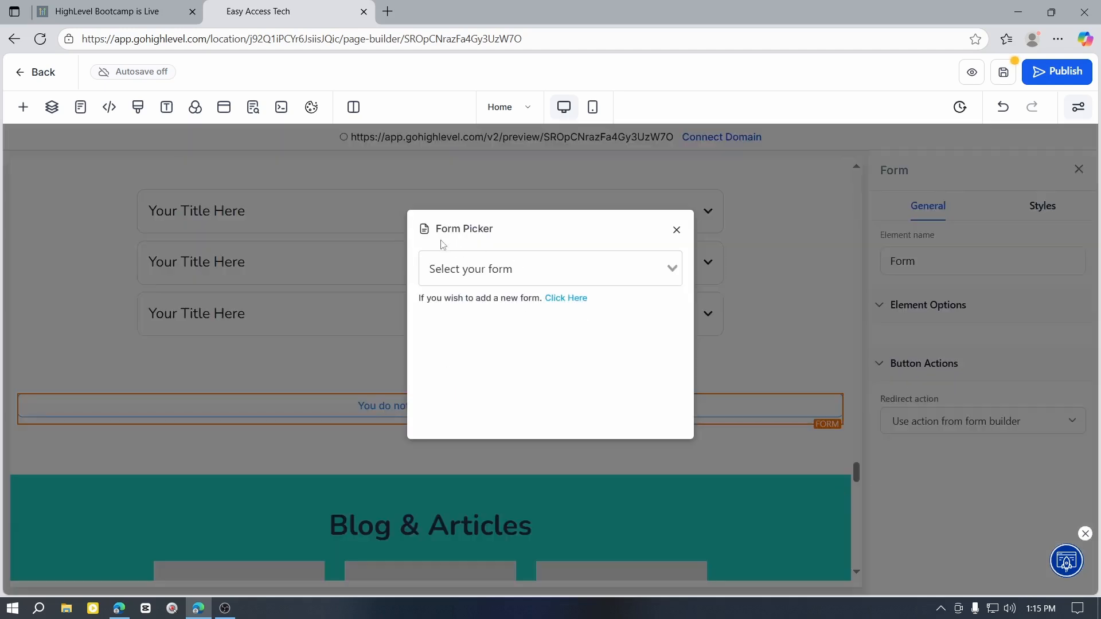
left_click(651, 273)
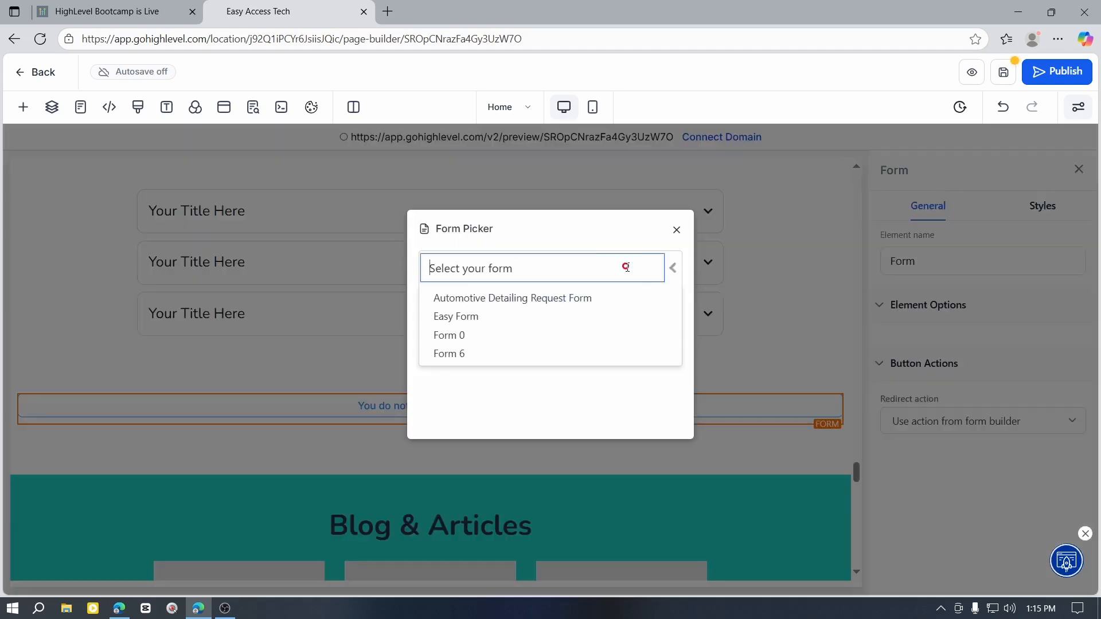
left_click(482, 319)
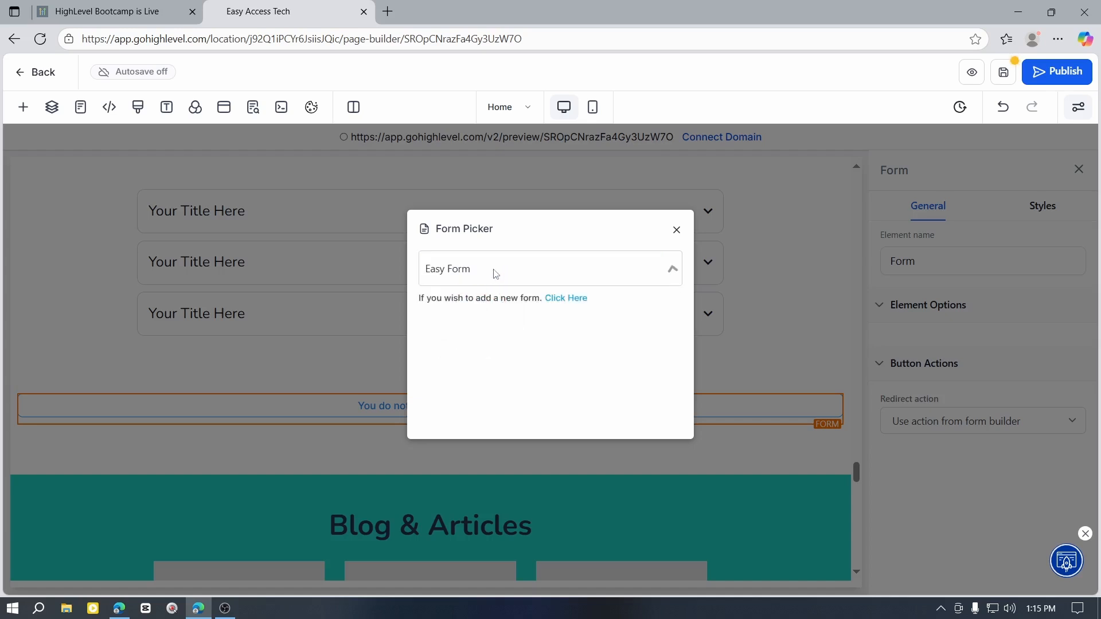
Step: Examine the embedded Easy Form on the page, from the name field down to the file upload and submit button
scroll(361, 359, "down", 5)
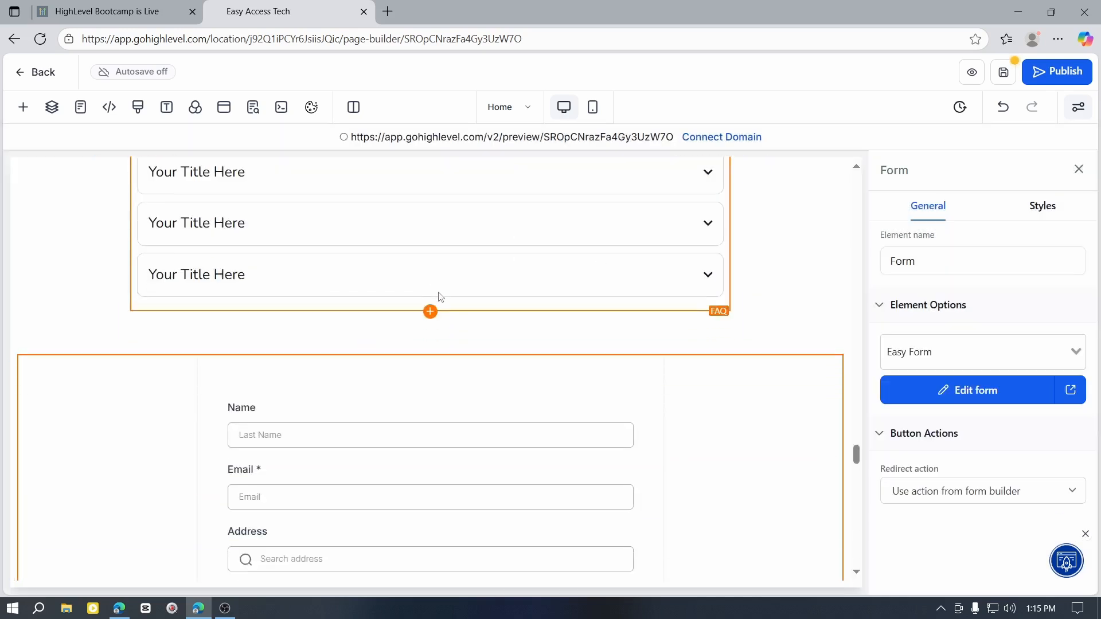
scroll(413, 378, "down", 6)
scroll(459, 390, "up", 2)
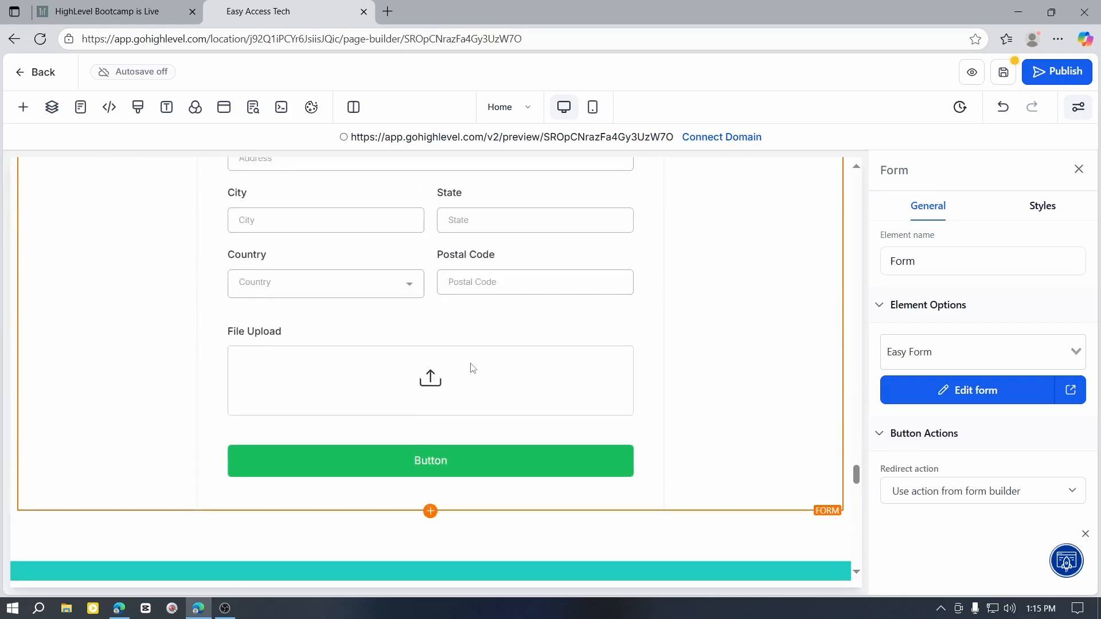
scroll(469, 459, "down", 6)
scroll(528, 419, "up", 6)
scroll(562, 462, "up", 3)
scroll(636, 412, "up", 3)
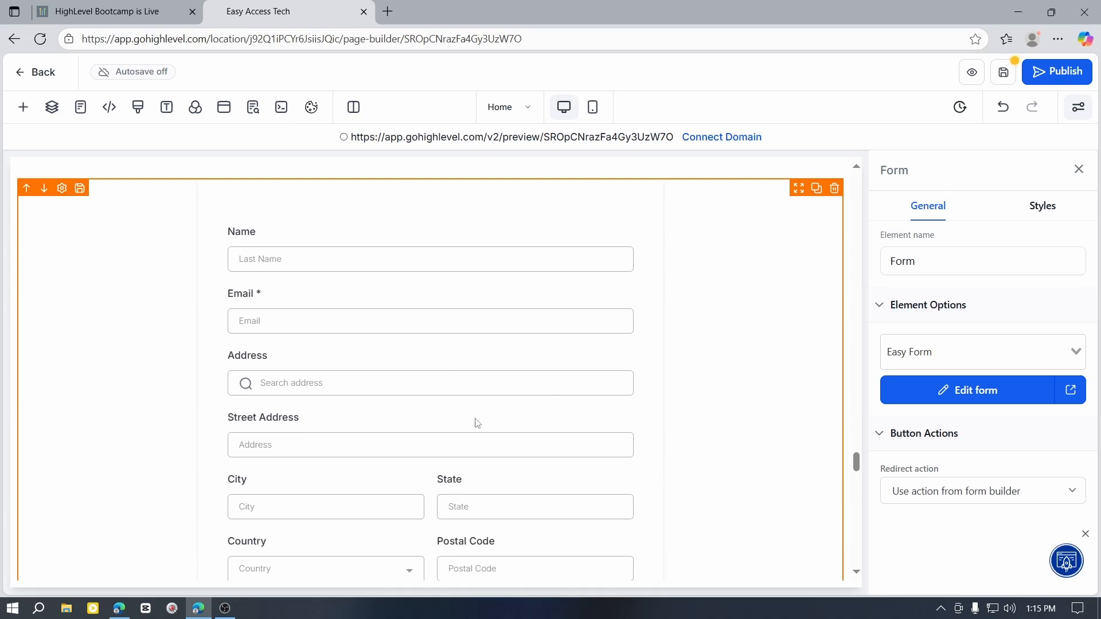
scroll(478, 423, "down", 3)
left_click(523, 389)
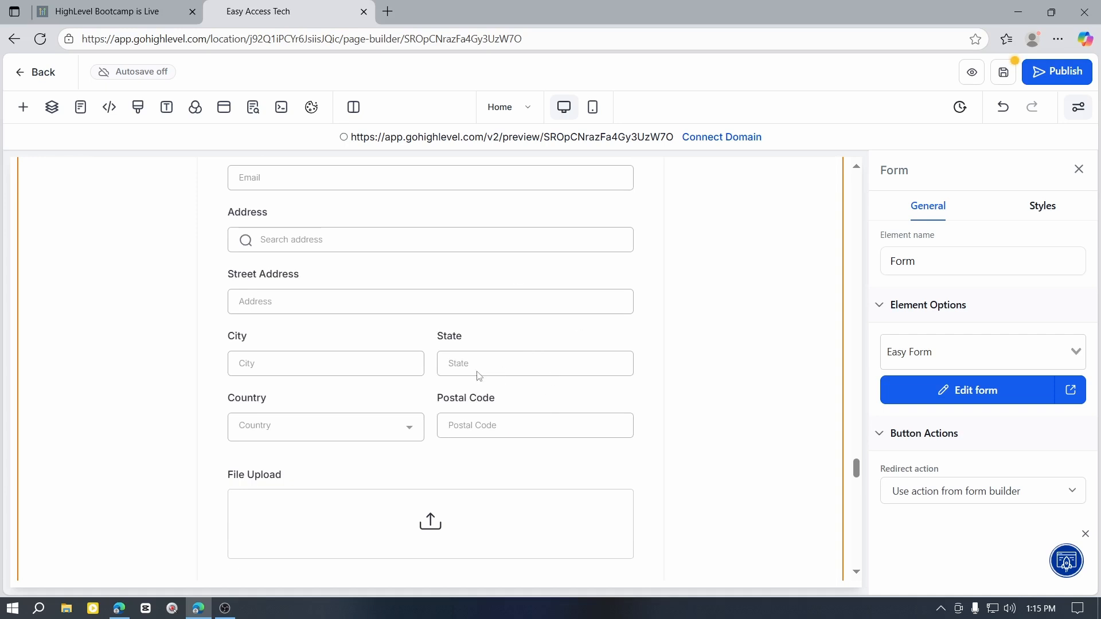
scroll(596, 316, "down", 4)
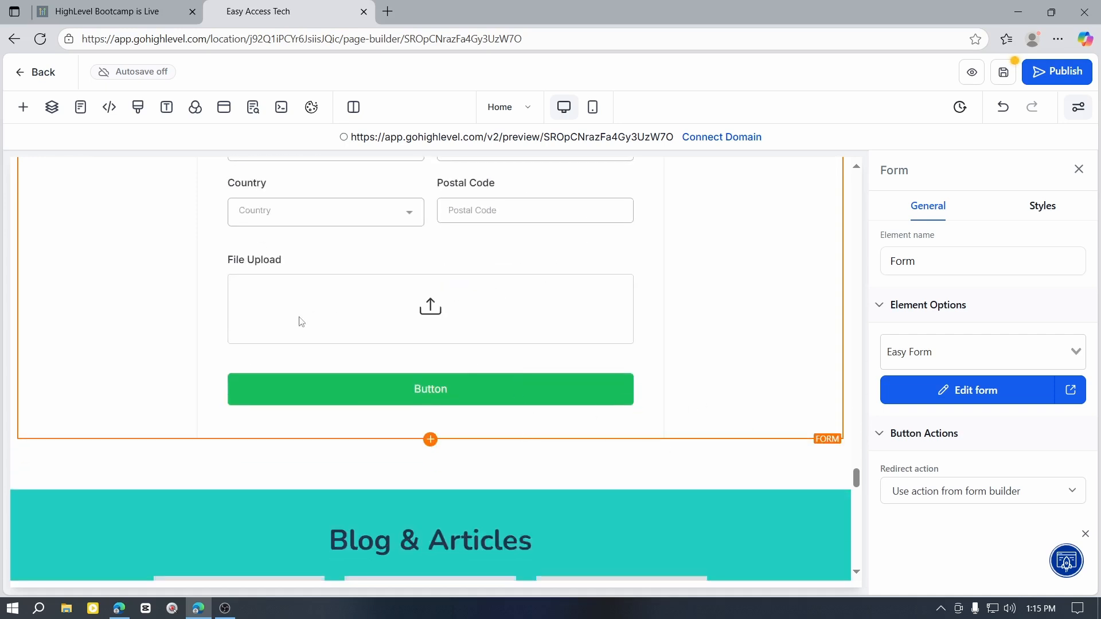
scroll(401, 327, "up", 10)
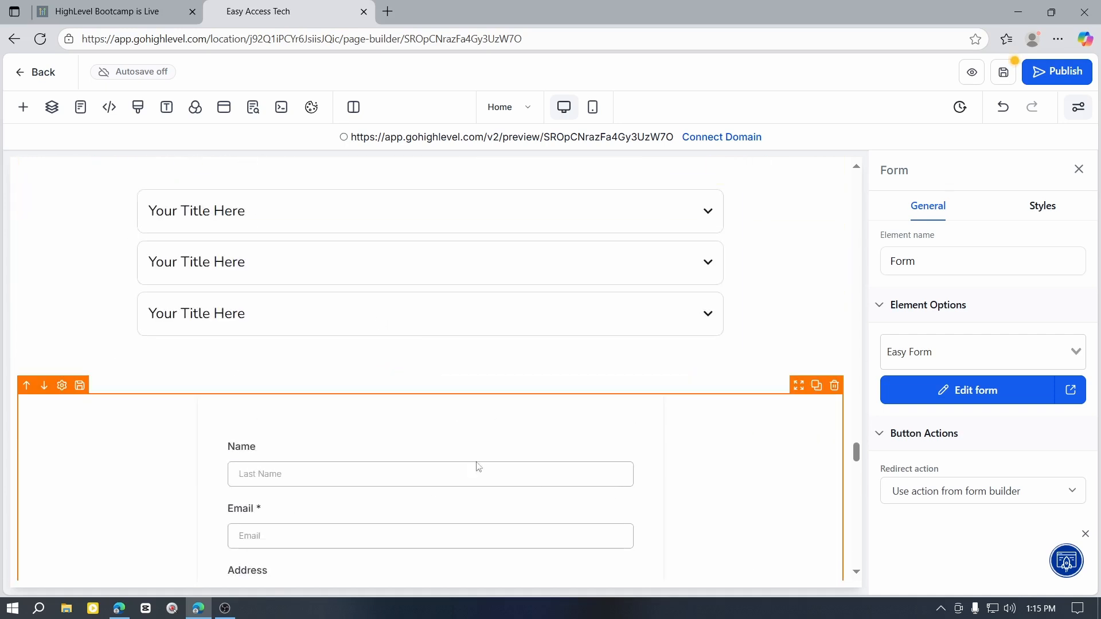
scroll(477, 464, "down", 3)
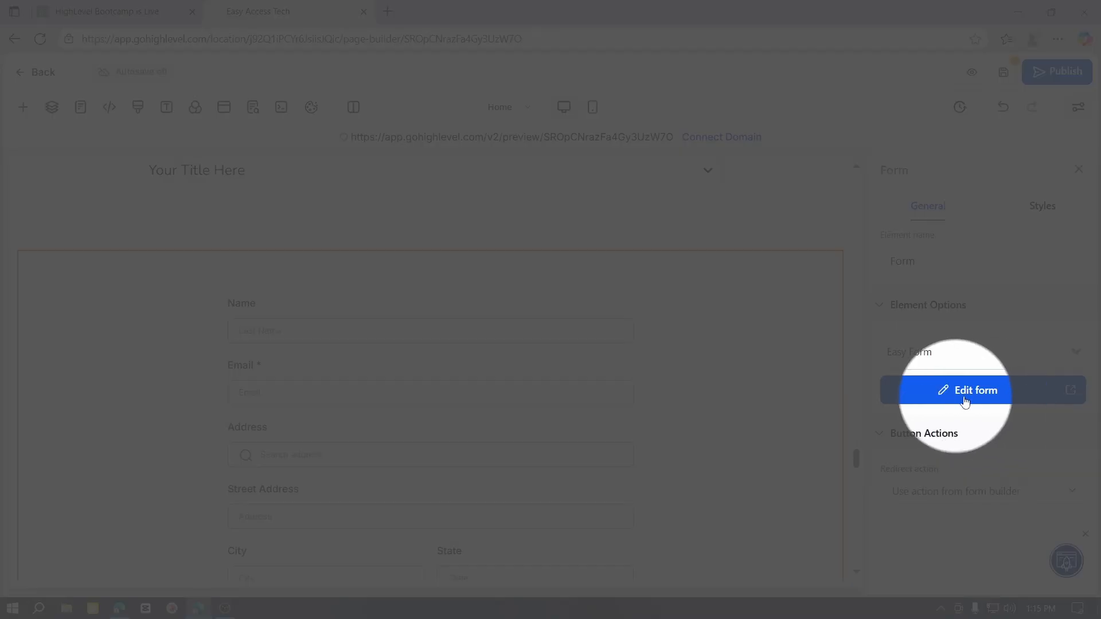
scroll(556, 428, "down", 1)
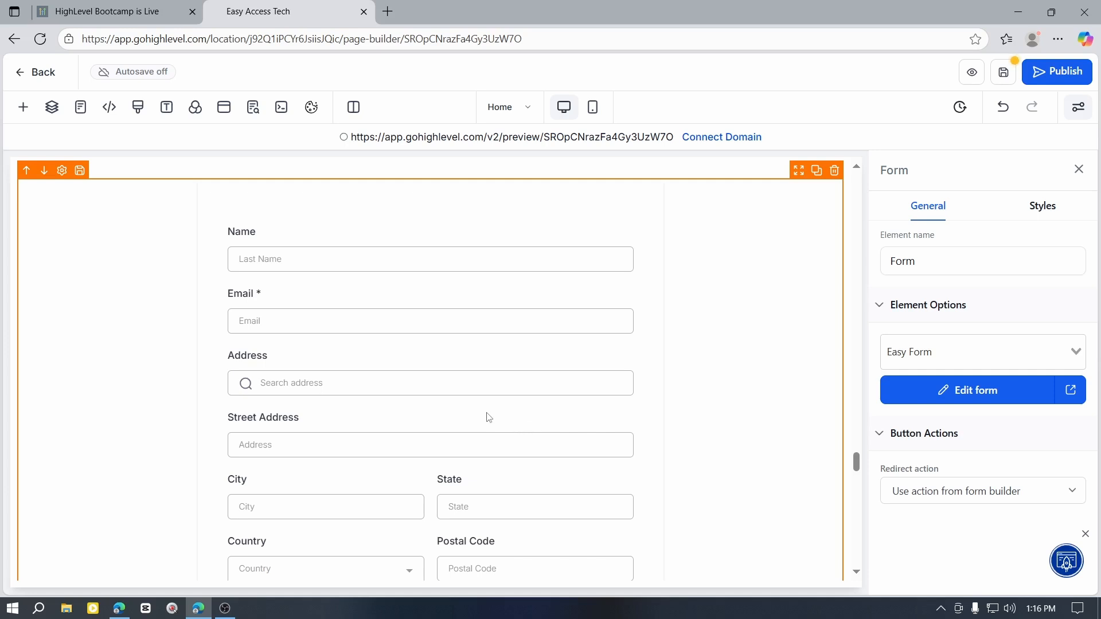
scroll(489, 417, "down", 3)
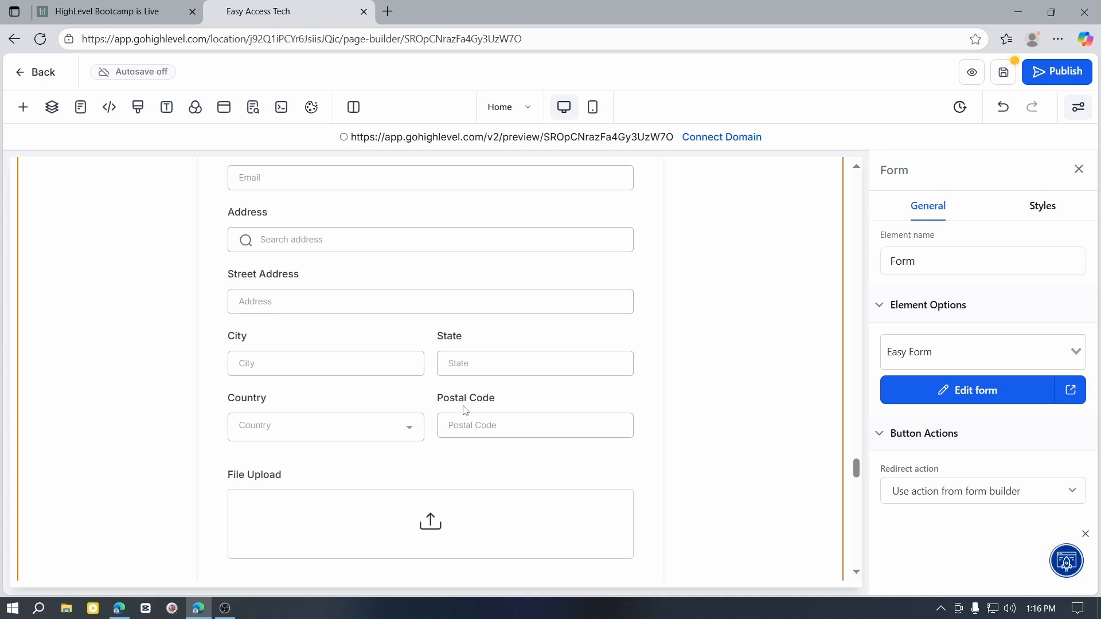
scroll(551, 341, "down", 1)
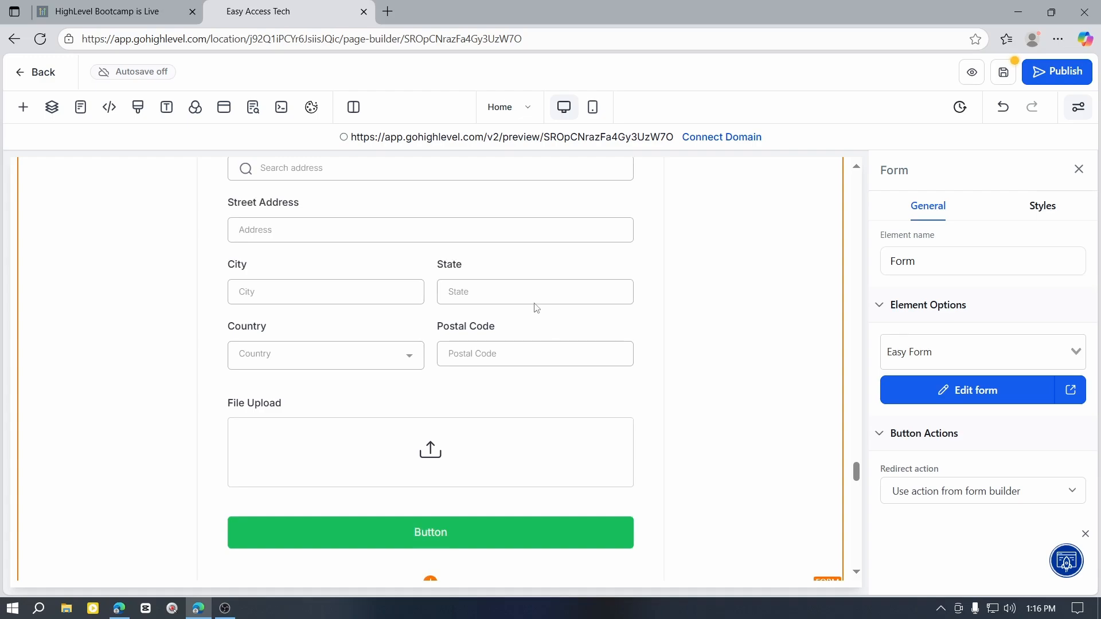
Step: Switch to the HighLevel Bootcamp page and review the bootcamp's contents, free bonuses and sign-up details
left_click(131, 10)
scroll(642, 449, "up", 15)
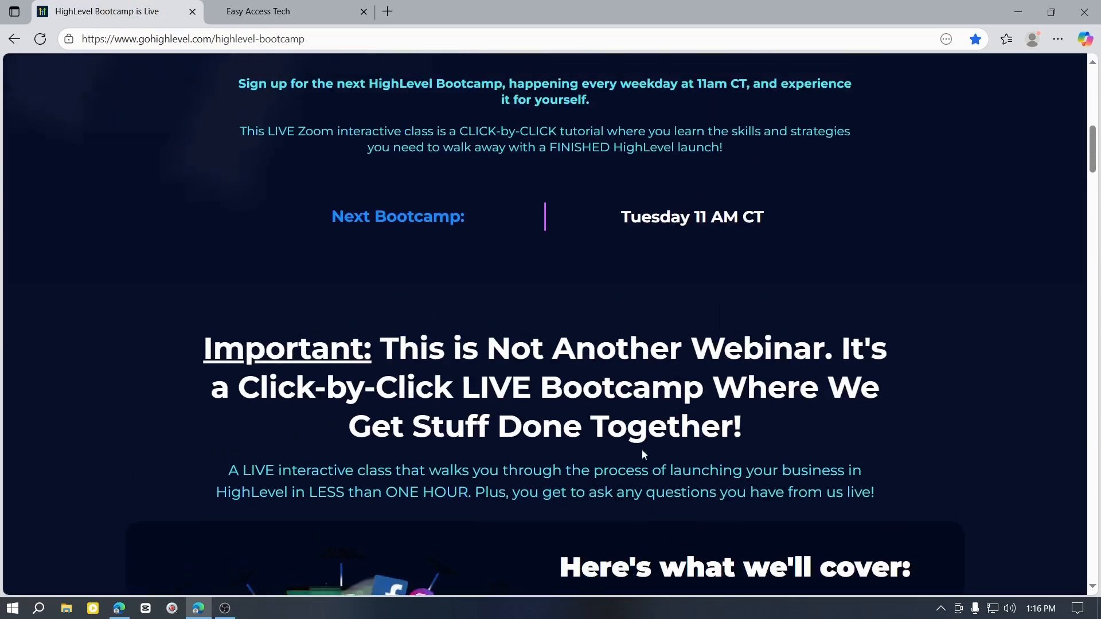
scroll(634, 448, "down", 15)
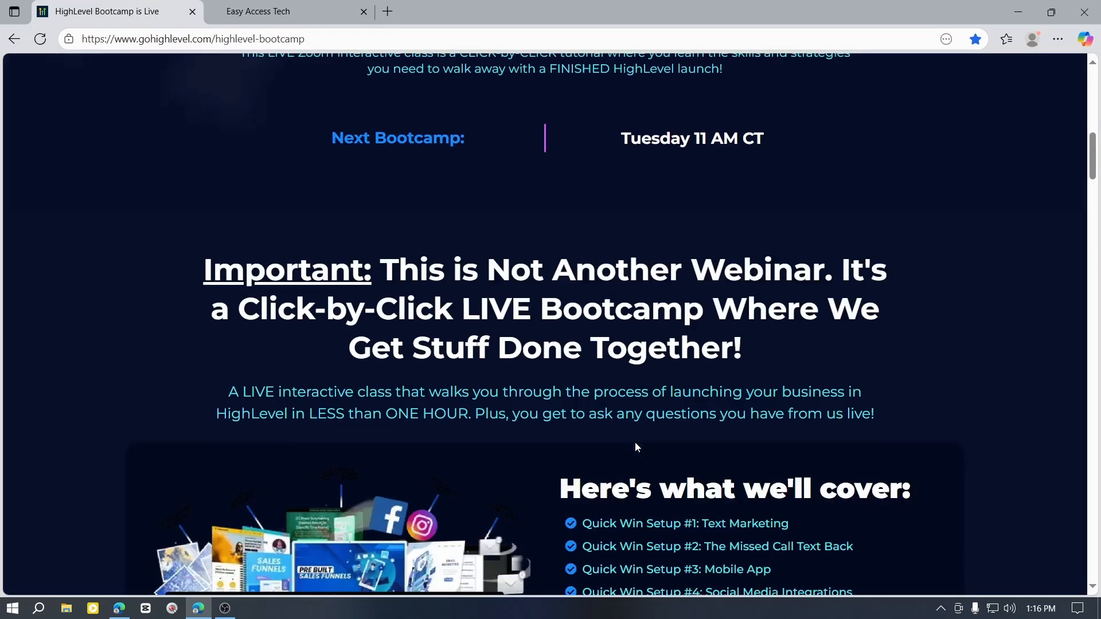
scroll(631, 445, "down", 6)
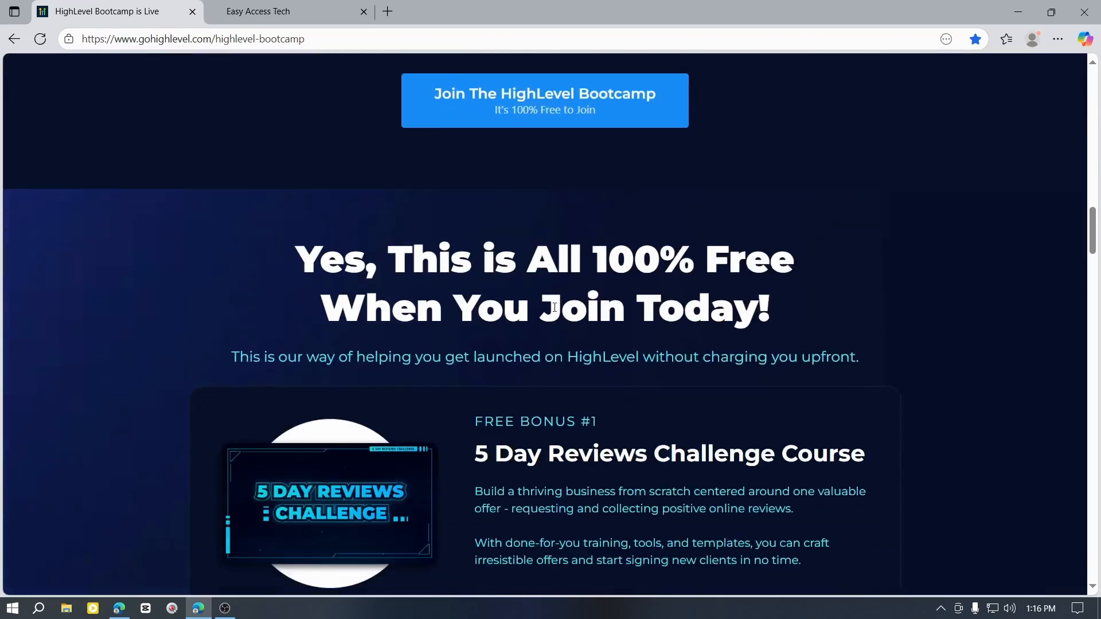
scroll(616, 348, "down", 2)
scroll(617, 348, "down", 7)
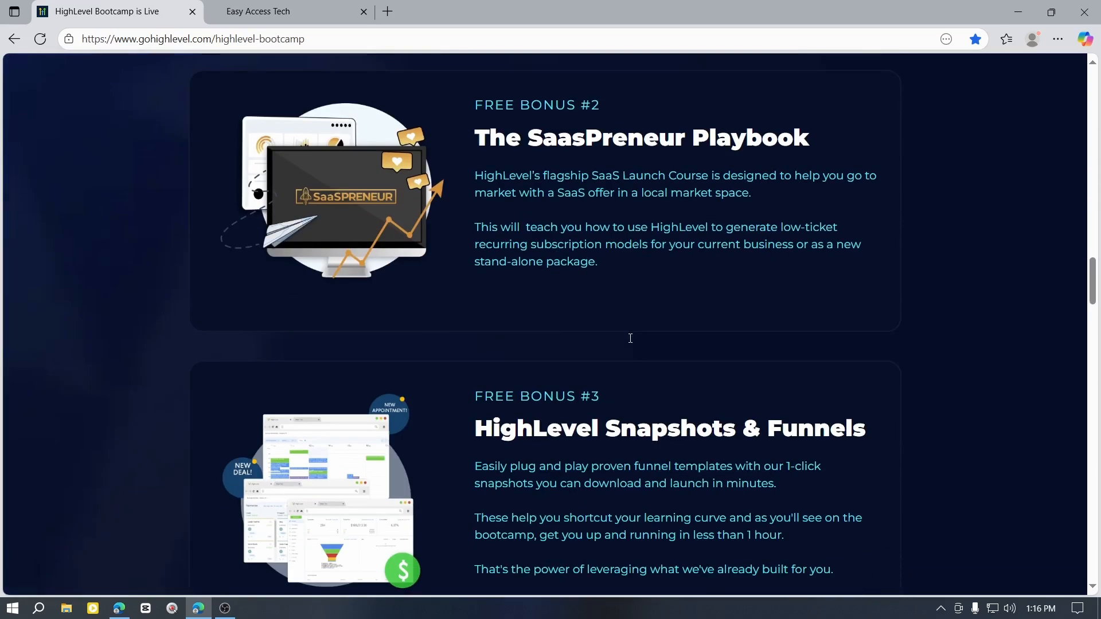
scroll(632, 329, "down", 2)
scroll(633, 330, "down", 3)
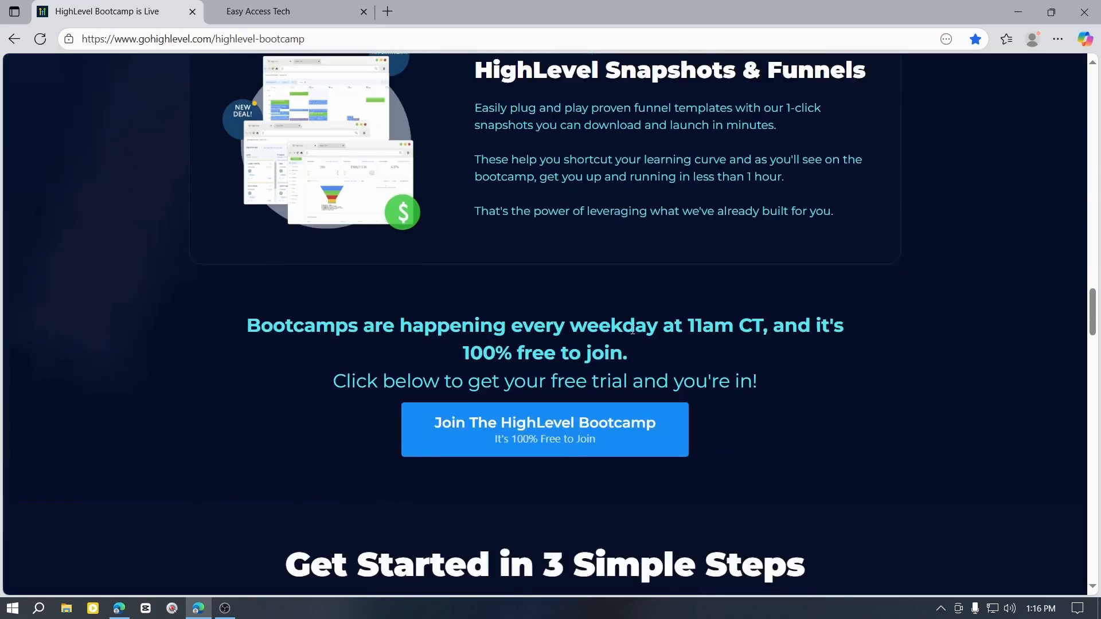
scroll(633, 331, "up", 3)
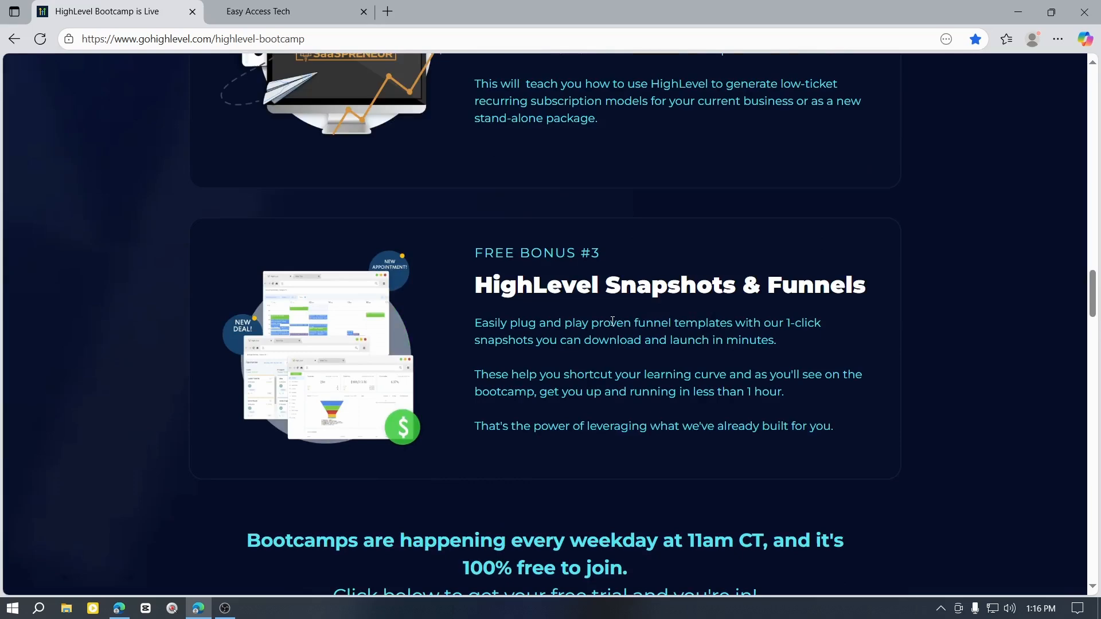